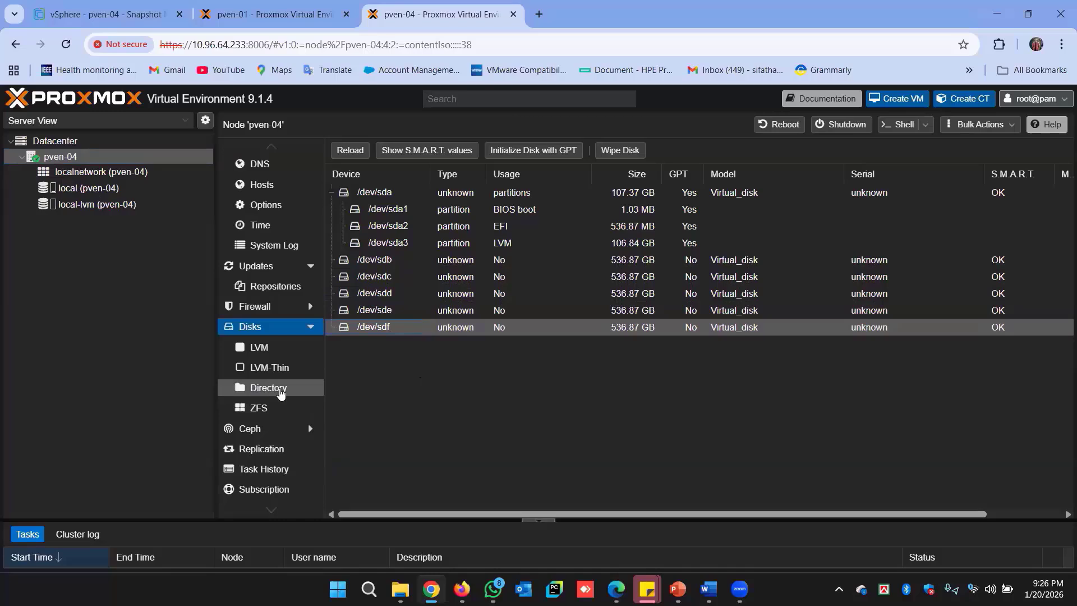
Look through the Directory, ZFS and LVM-Thin storage pages under the disks of node pven-04
click(281, 394)
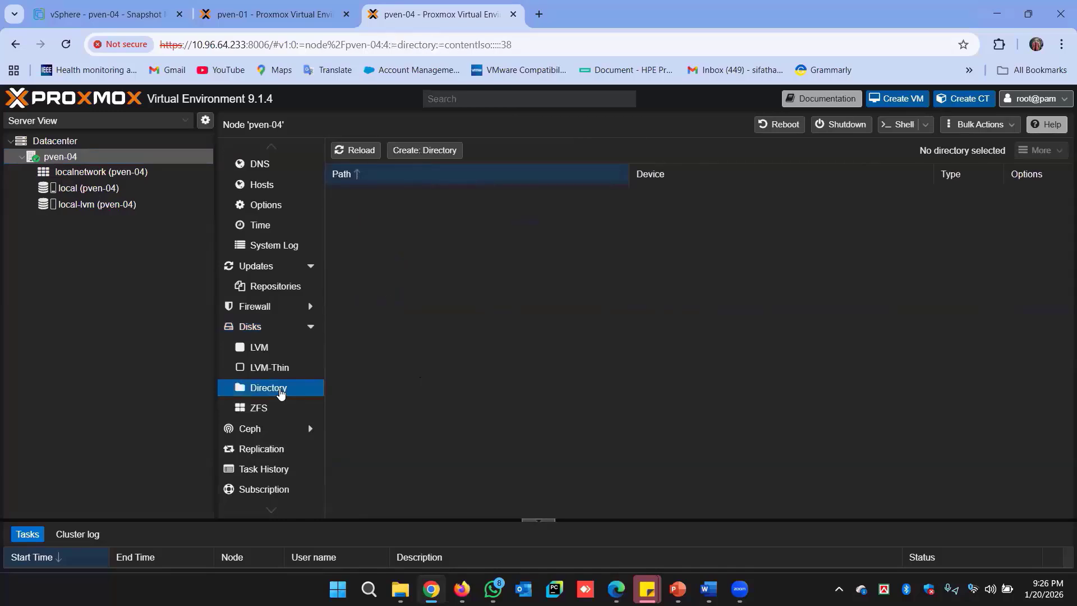
click(271, 411)
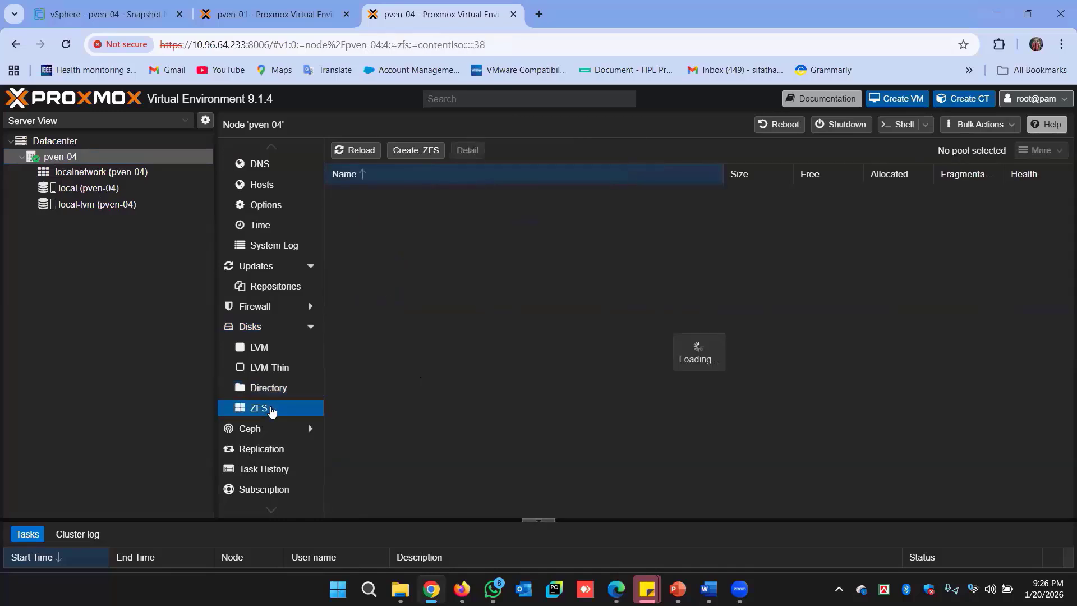
click(283, 370)
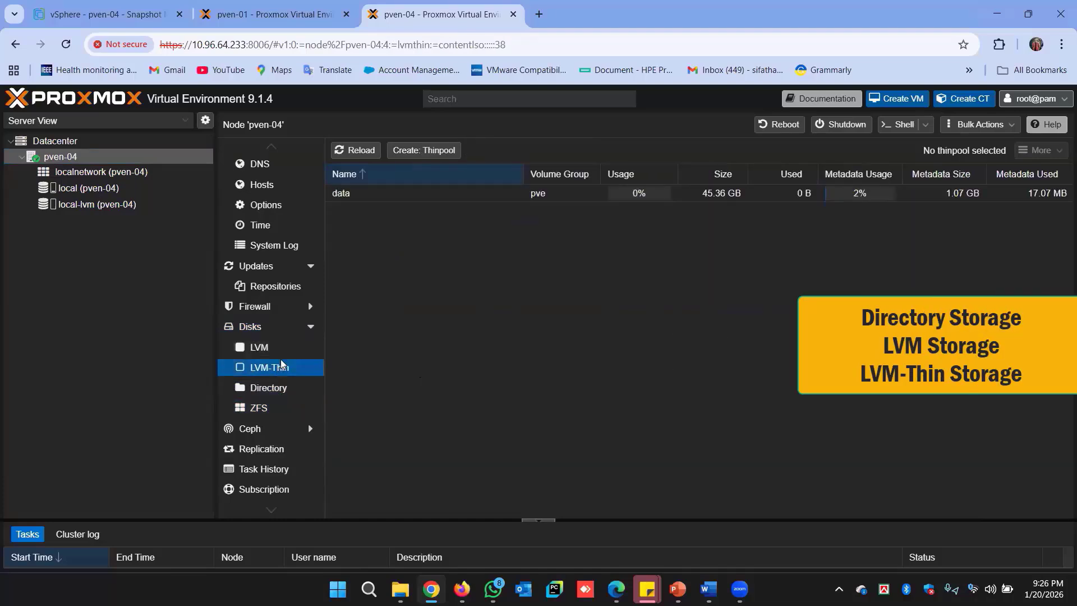
click(289, 390)
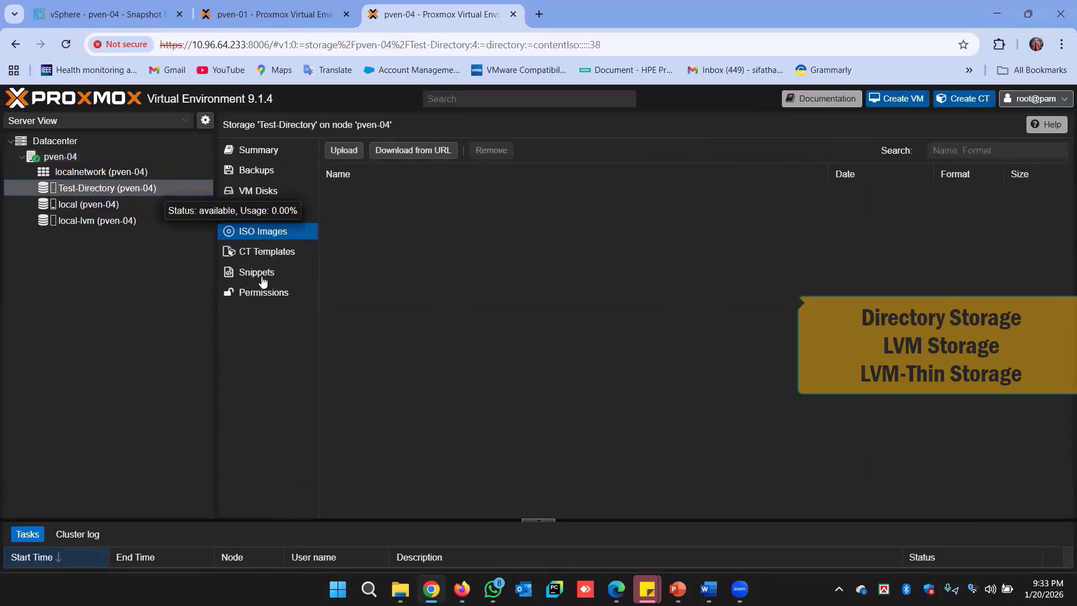
Review the permissions, backups, VM disks, container volumes and ISO images of the Test-Directory storage
click(264, 292)
click(257, 170)
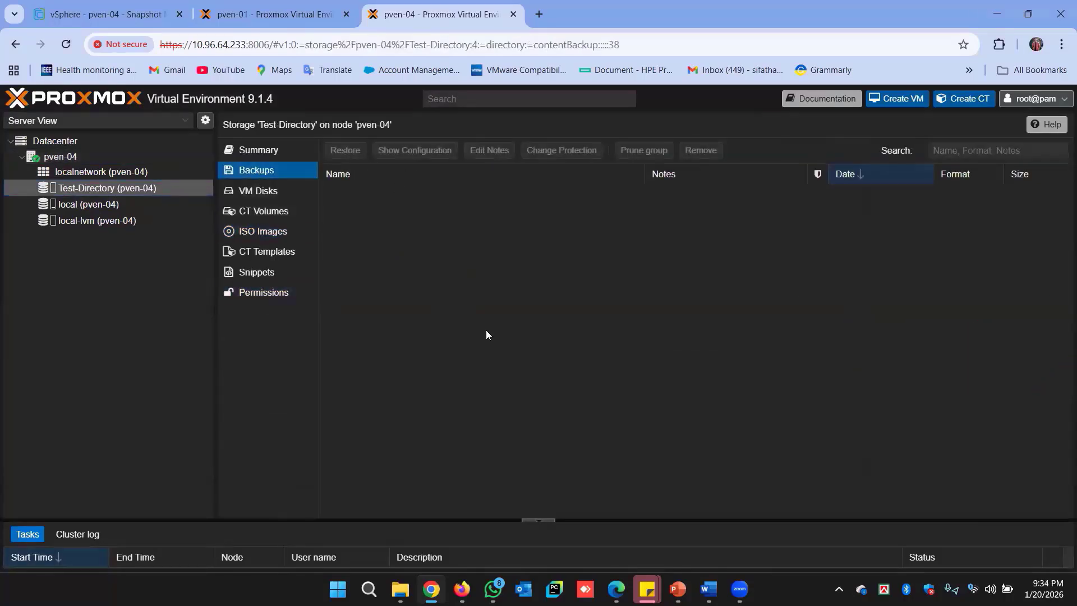
click(259, 191)
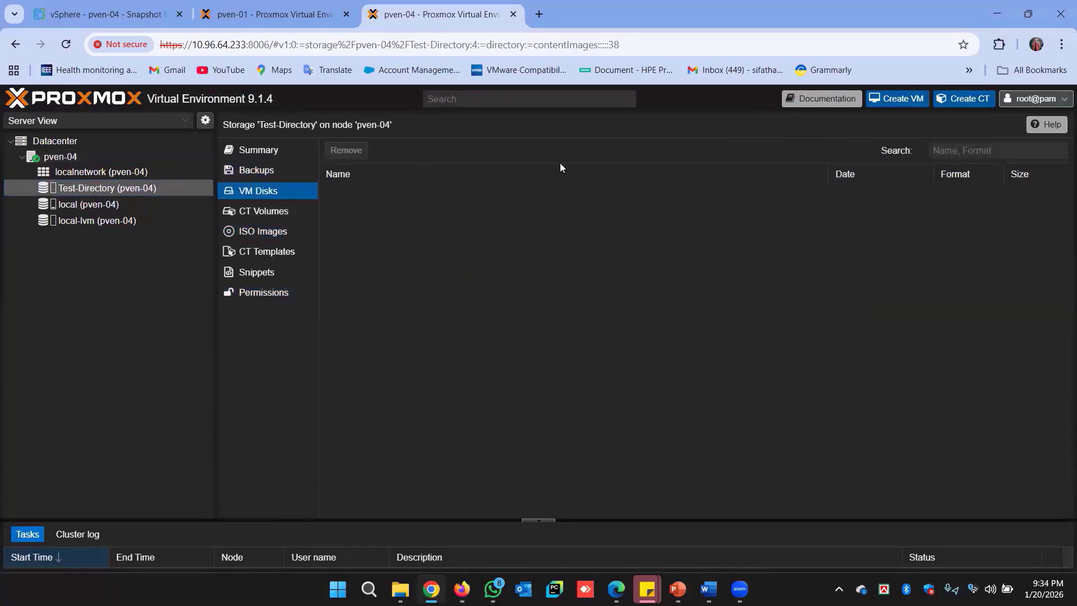
click(271, 212)
click(275, 231)
Inspect the ISO upload form and its file selection for Test-Directory, and close it without uploading
click(347, 152)
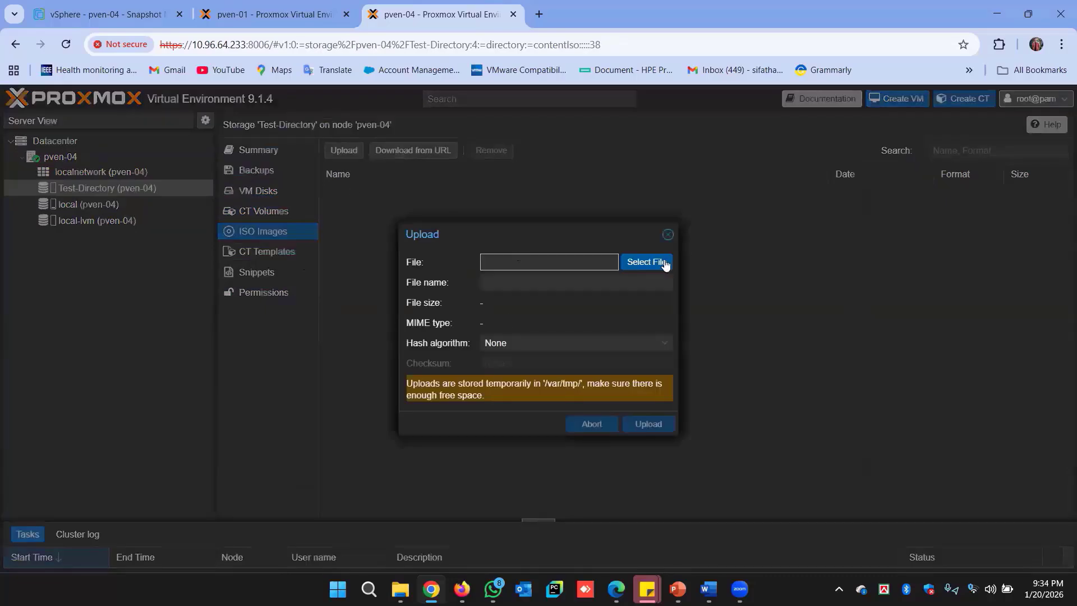
click(665, 265)
key(Escape)
key(Escape)
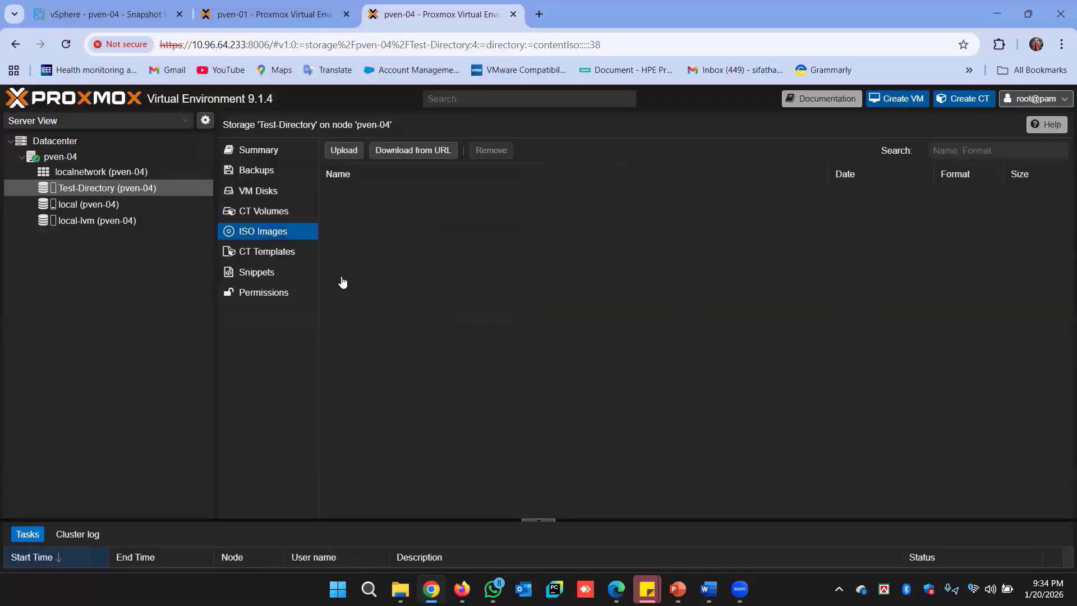
Browse the downloadable container templates for Test-Directory and close the list without downloading one
click(266, 251)
click(494, 150)
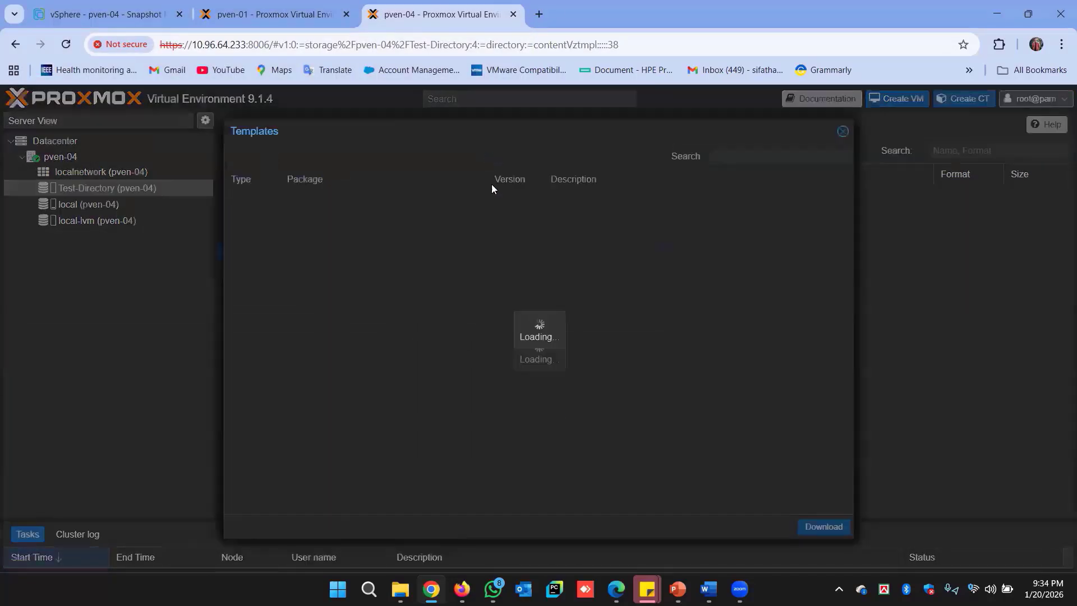
scroll(411, 374, down, 20)
click(408, 196)
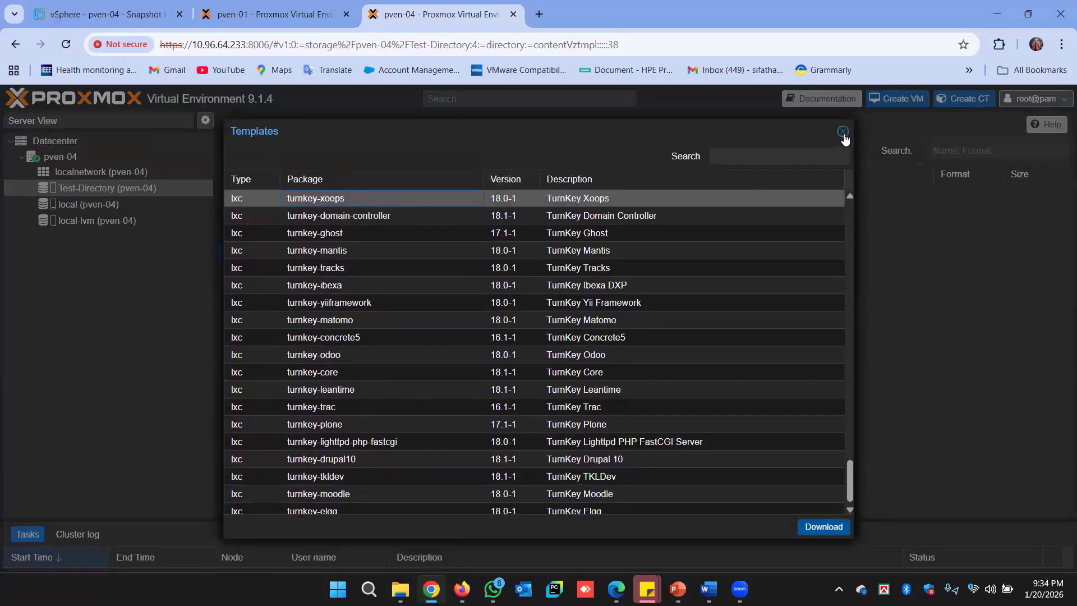
click(844, 133)
View the snippets of Test-Directory and the permission types that can be added to it
click(275, 275)
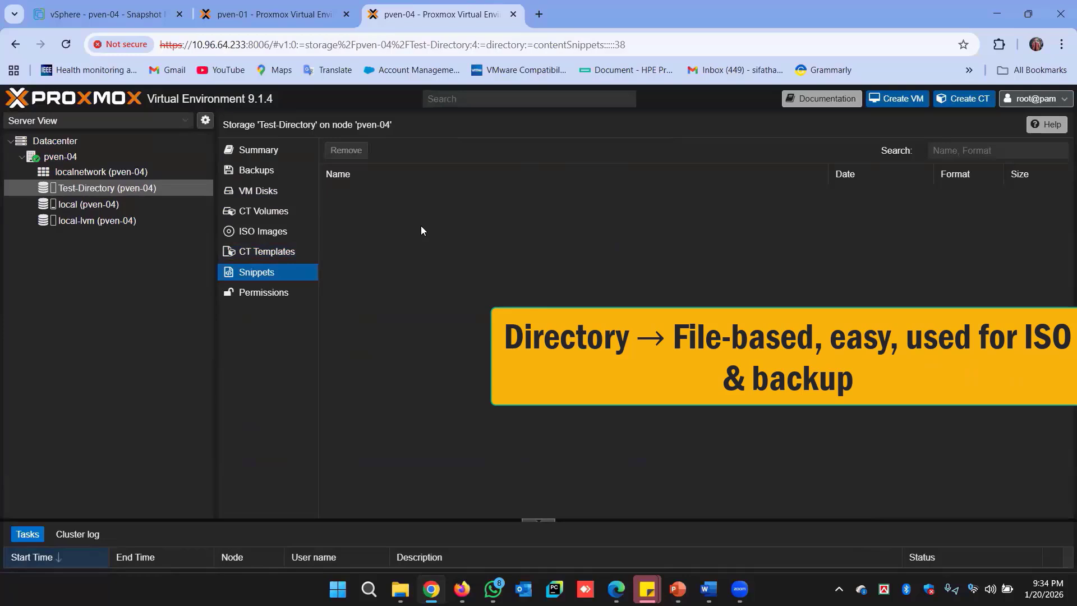
click(264, 292)
click(338, 150)
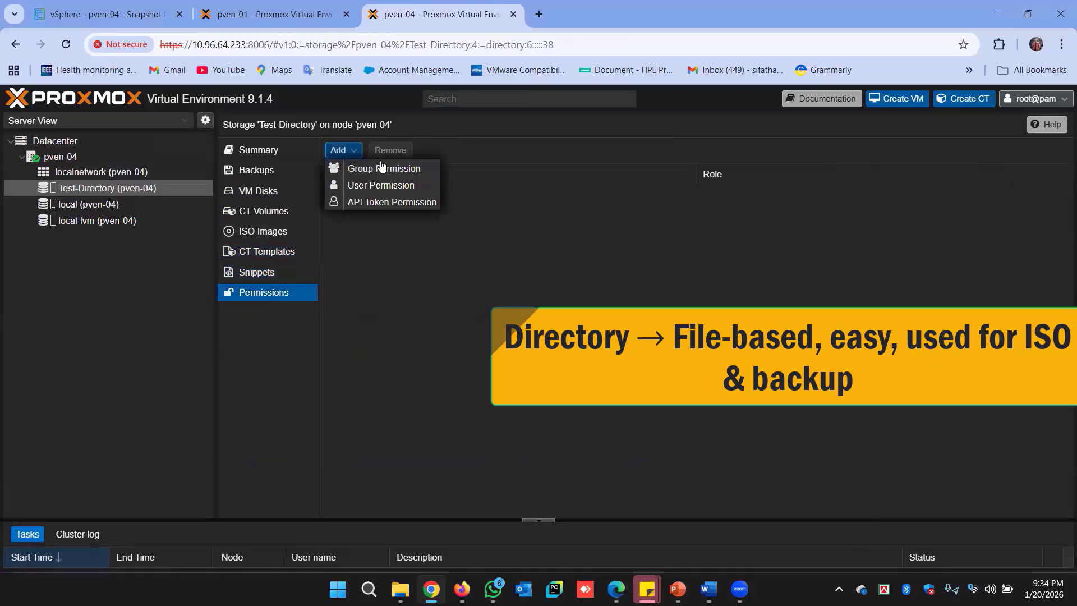
click(471, 216)
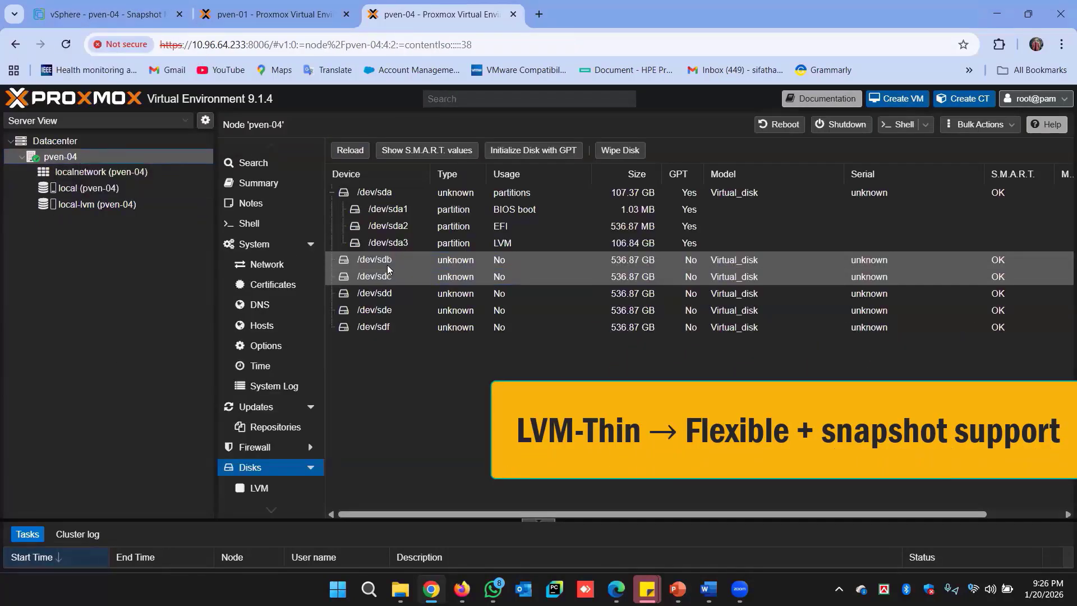
Look through the disks /dev/sdc, /dev/sdd, /dev/sde and /dev/sdf in the disk list of pven-04
click(392, 279)
click(392, 295)
click(391, 312)
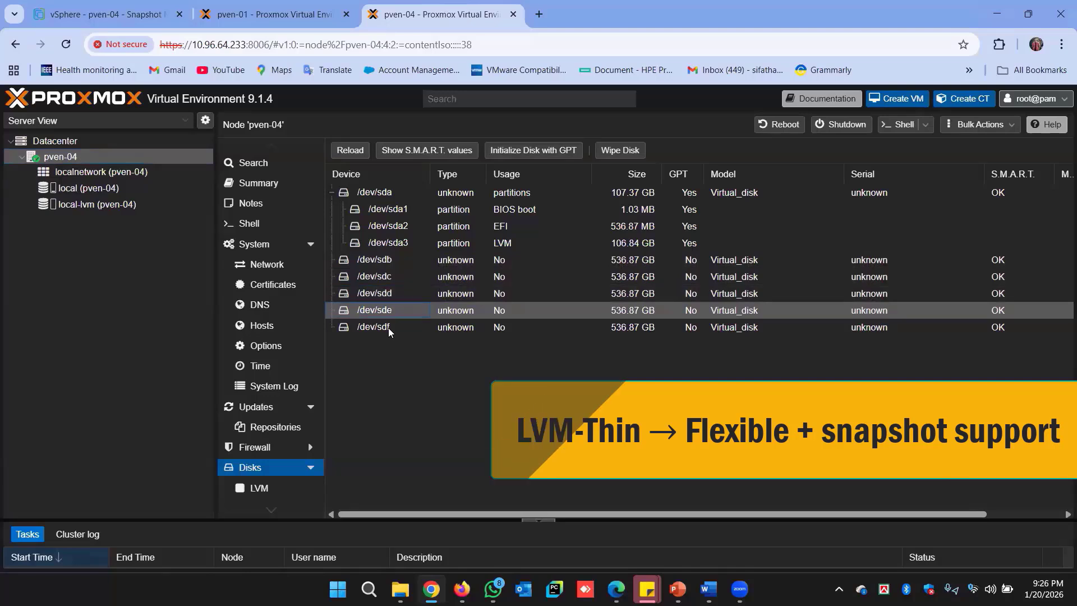
click(389, 328)
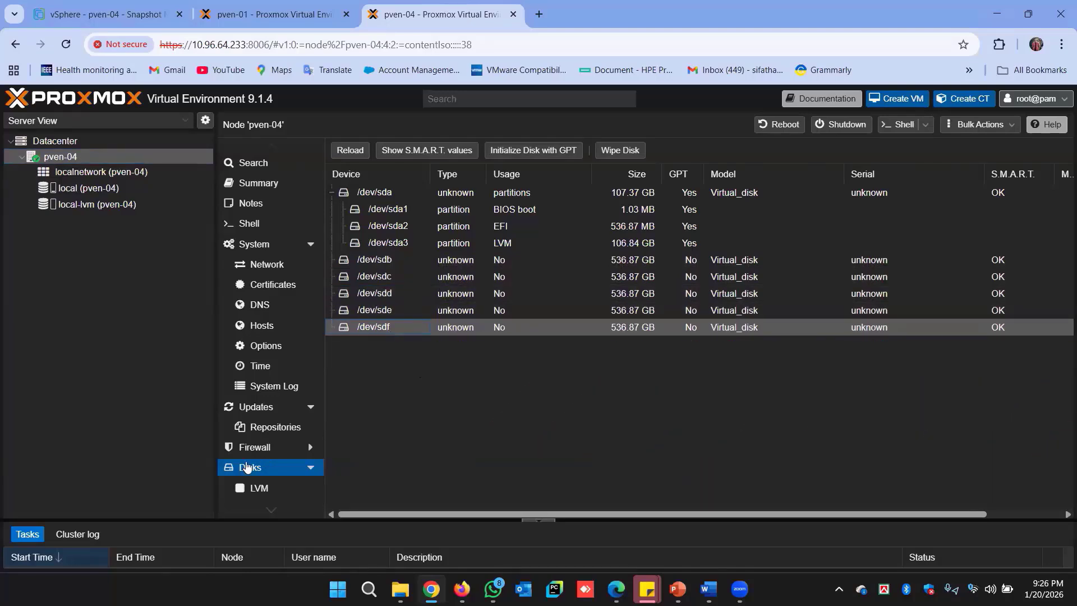
Compare the Directory, ZFS and LVM-Thin disk pages of pven-04, ending on the Directory page
scroll(261, 456, down, 3)
click(282, 394)
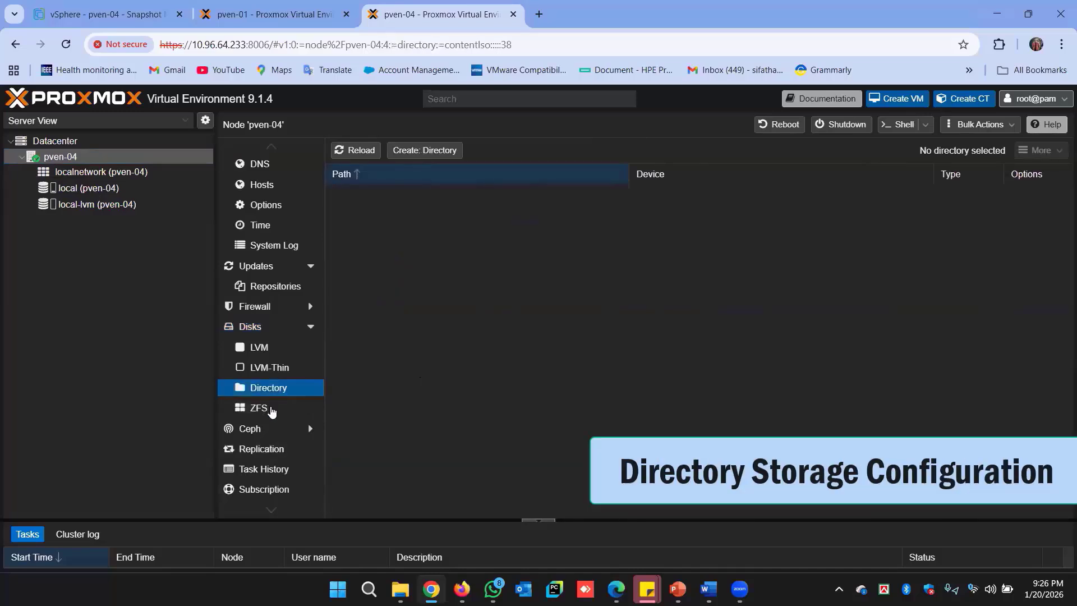
click(272, 411)
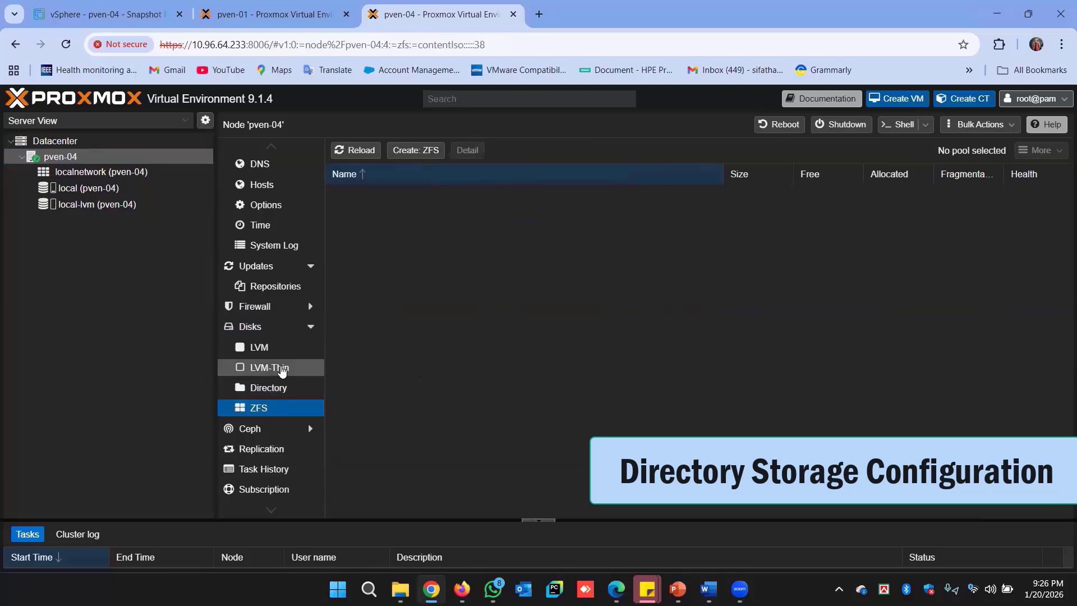
click(281, 369)
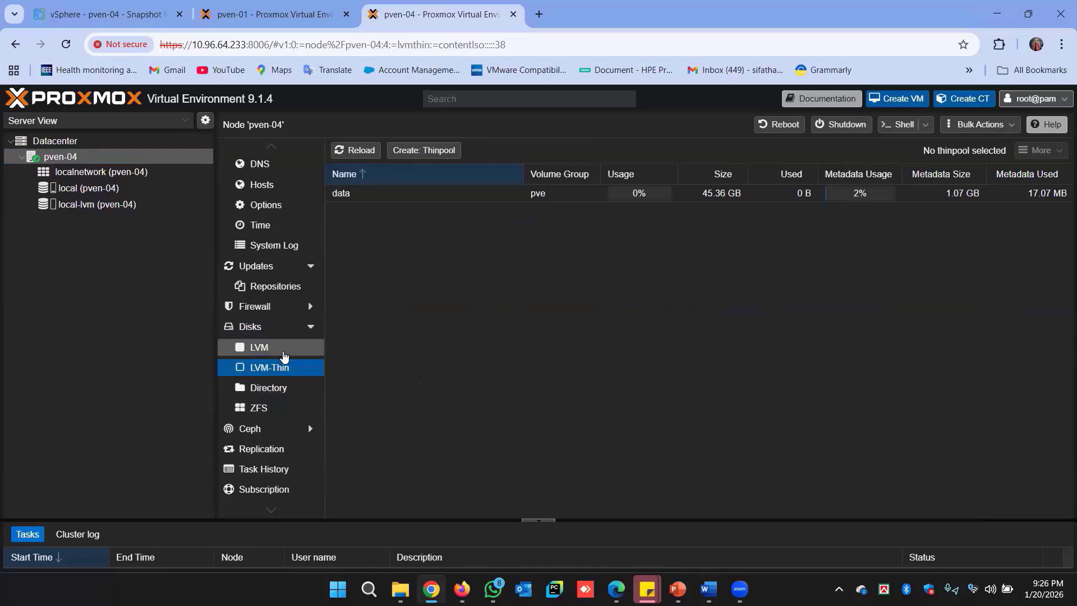
click(284, 388)
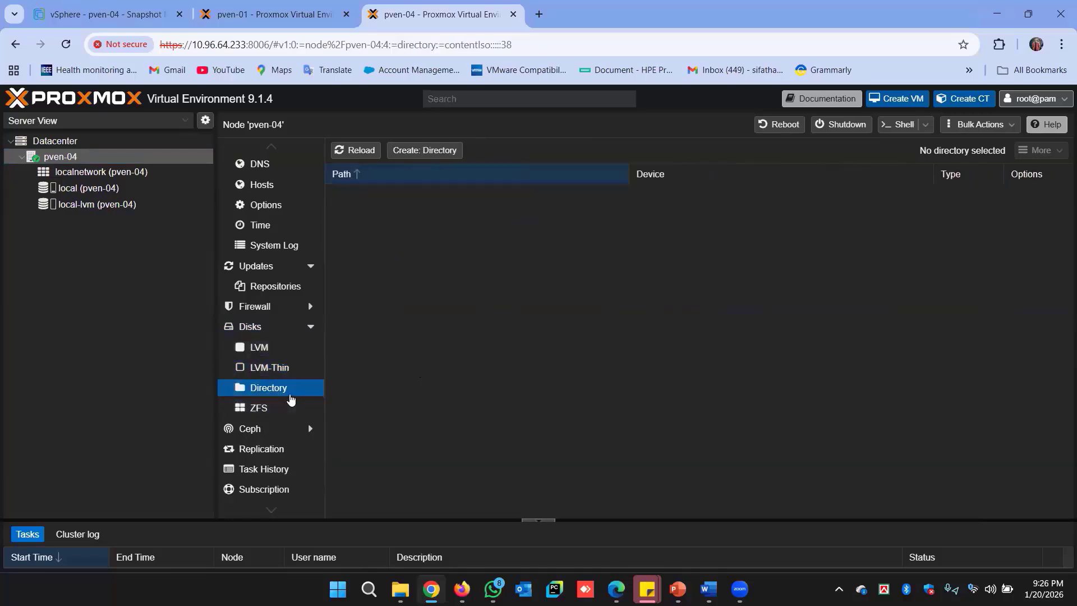
click(423, 151)
click(615, 298)
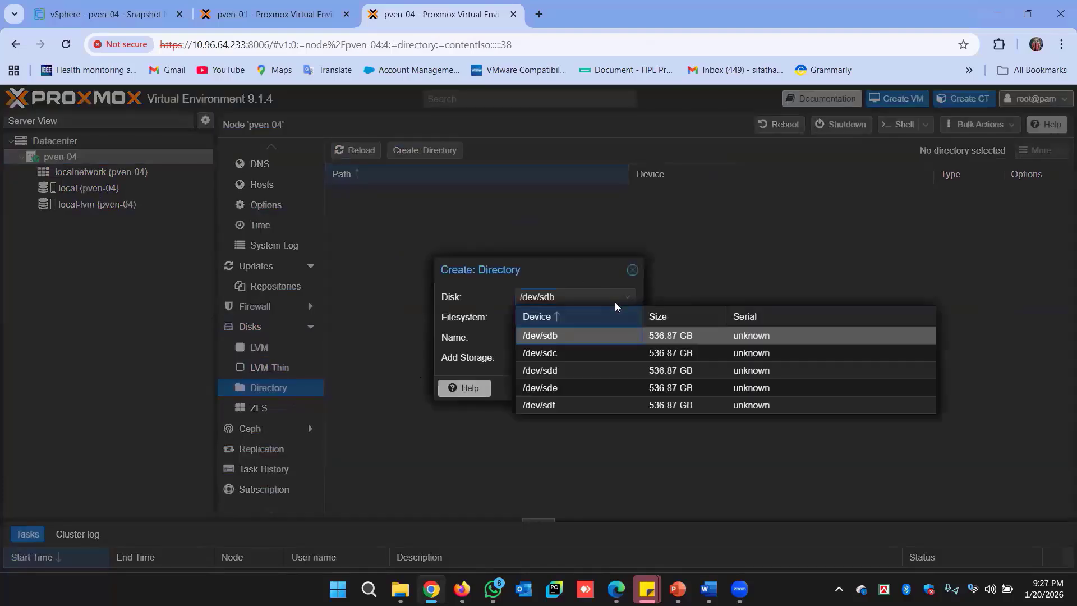
click(661, 334)
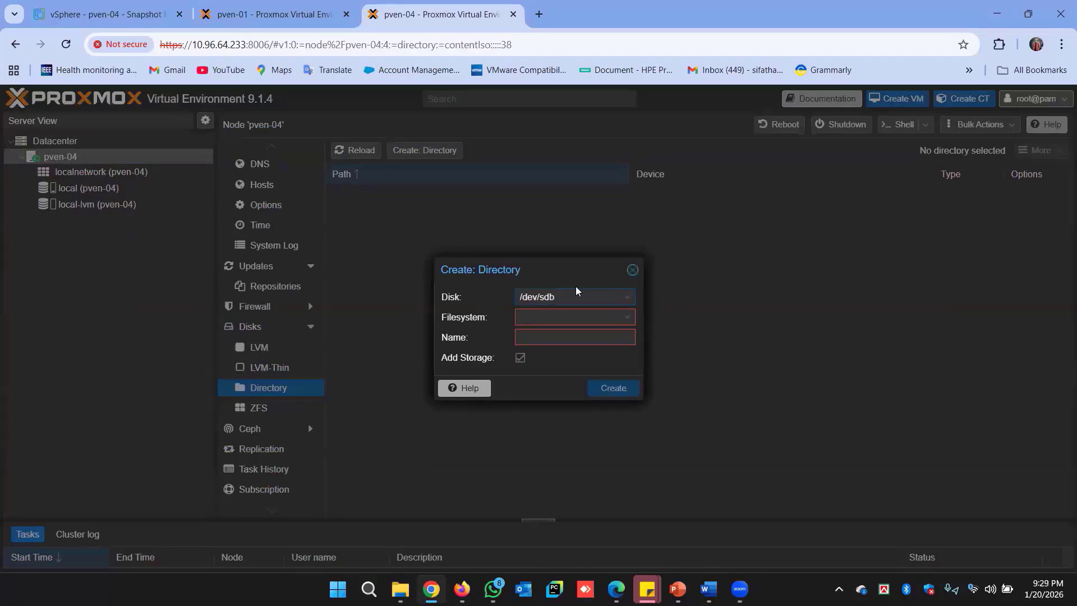
key(Escape)
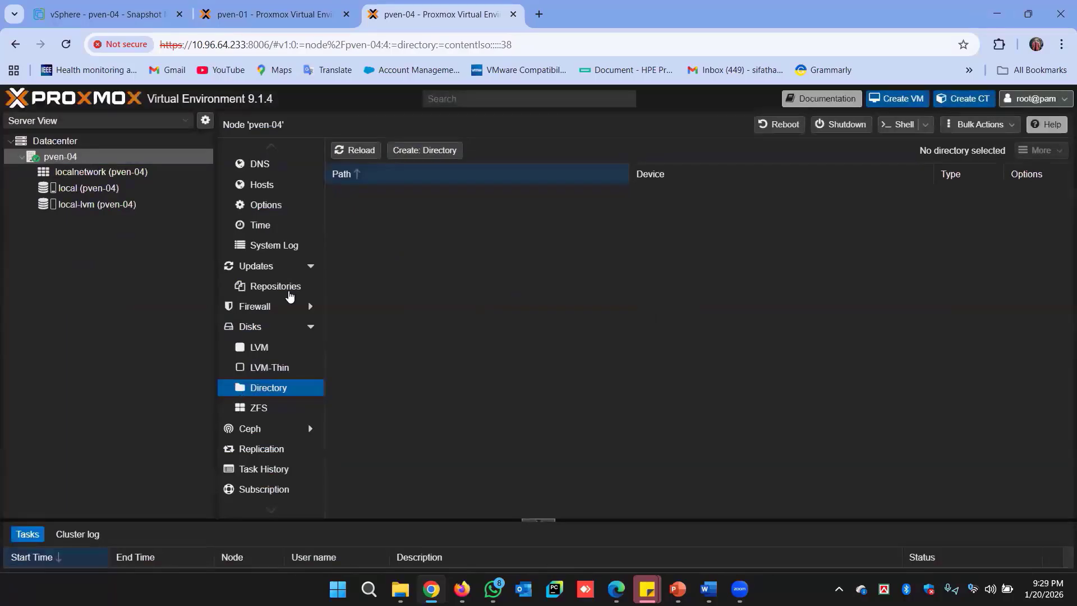
Create a directory storage named Test-Directory on disk /dev/sdb with the ext4 filesystem, and open the creation task's details
click(425, 151)
click(594, 293)
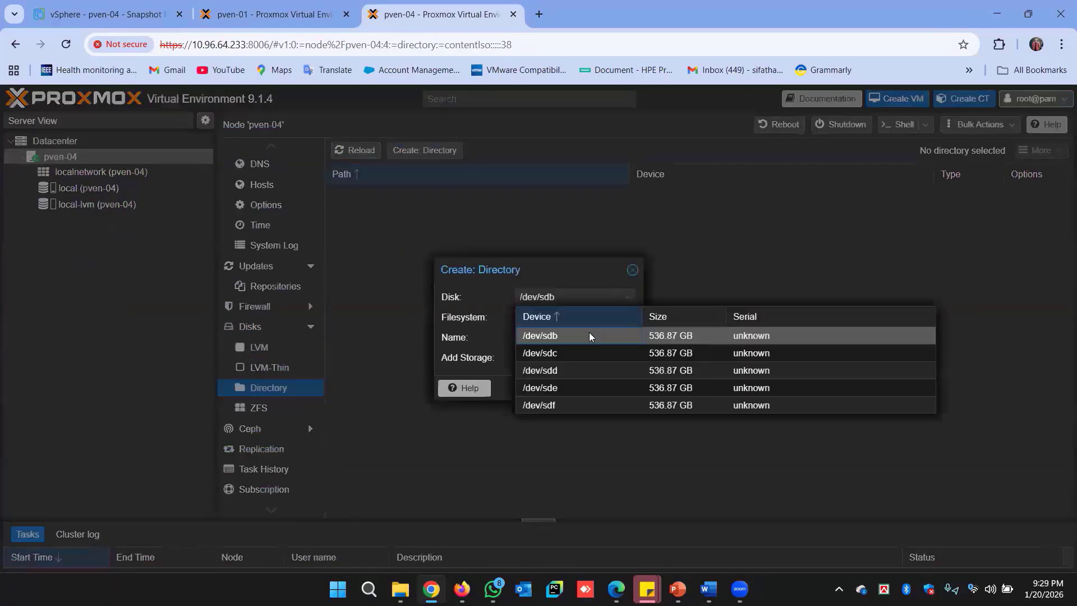
click(589, 336)
click(584, 318)
click(535, 335)
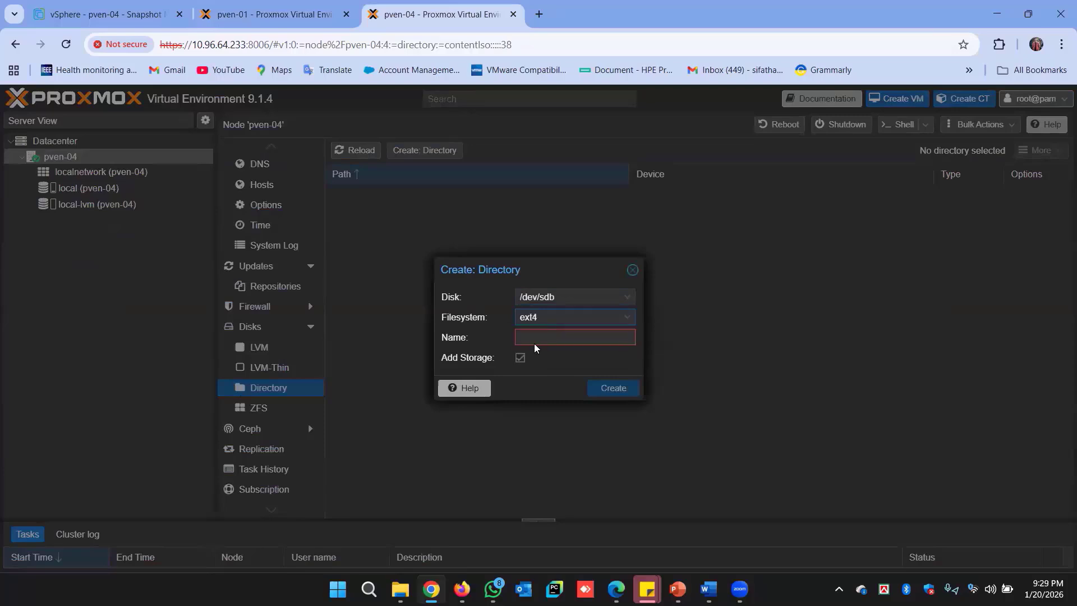
click(537, 335)
text(T)
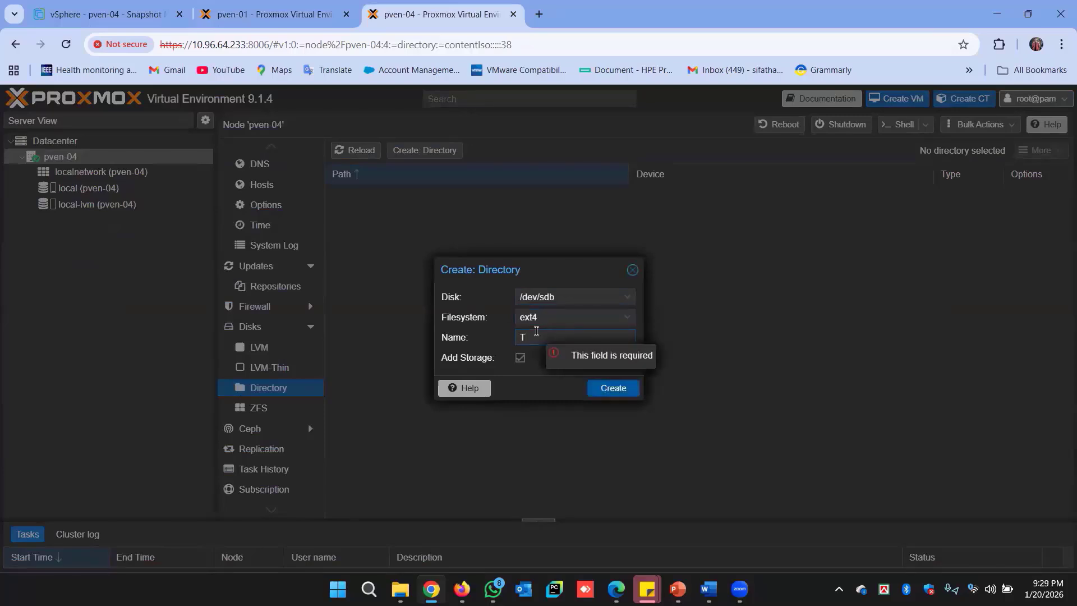
text(est-Directory)
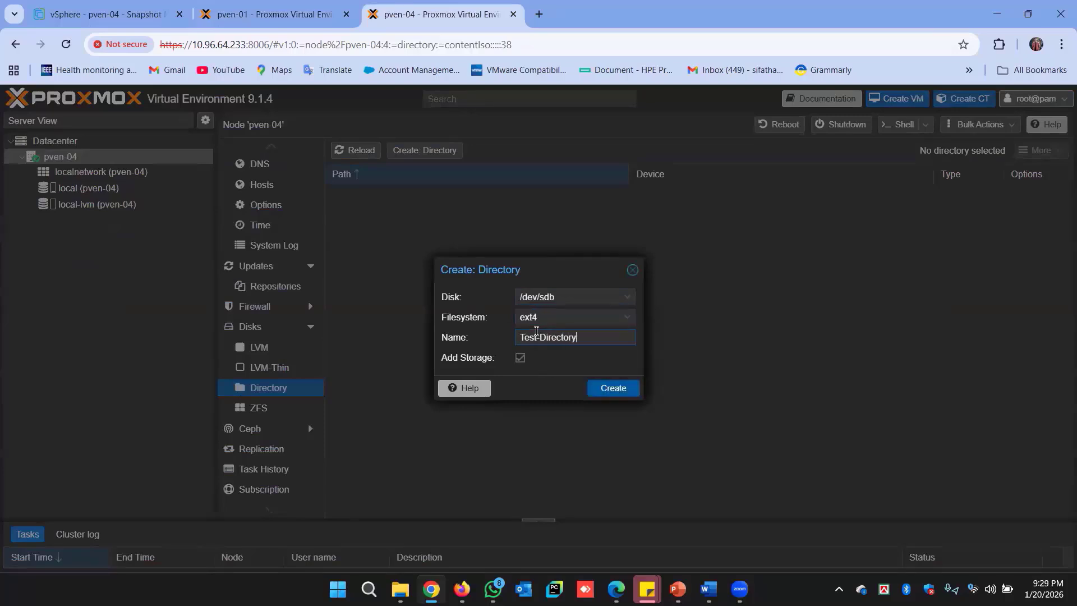
click(609, 391)
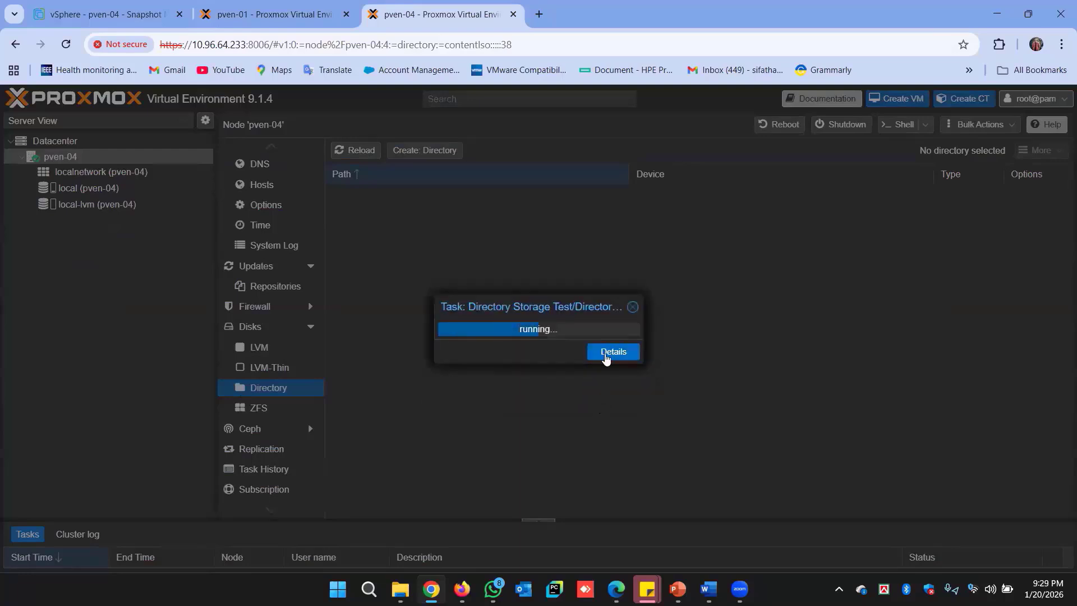
click(606, 354)
click(328, 190)
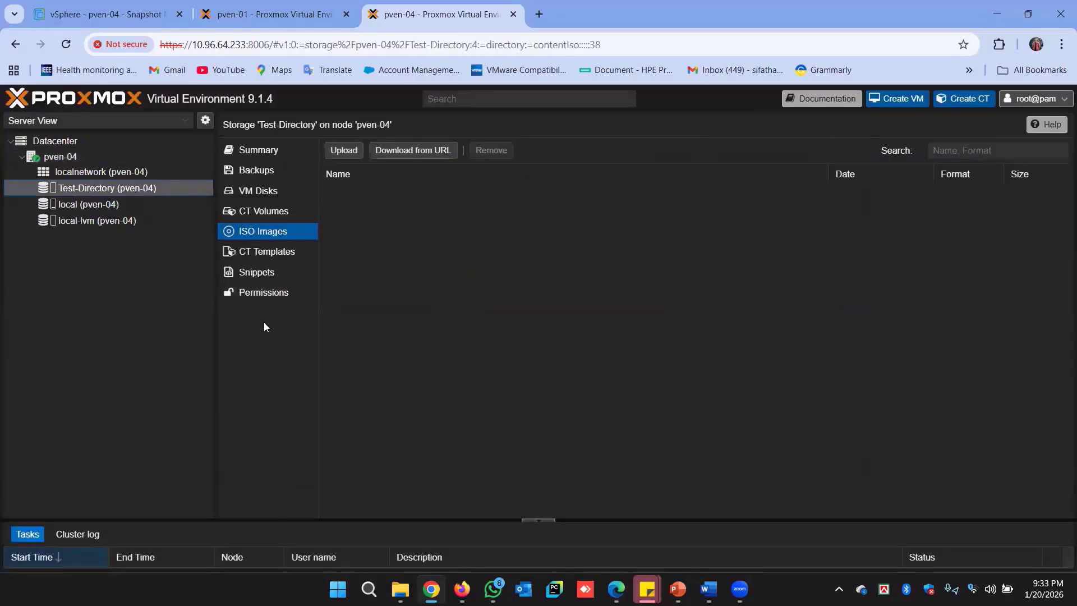
Check the new Test-Directory storage's permissions, backups, VM disks, container volumes and ISO images
click(264, 292)
click(257, 170)
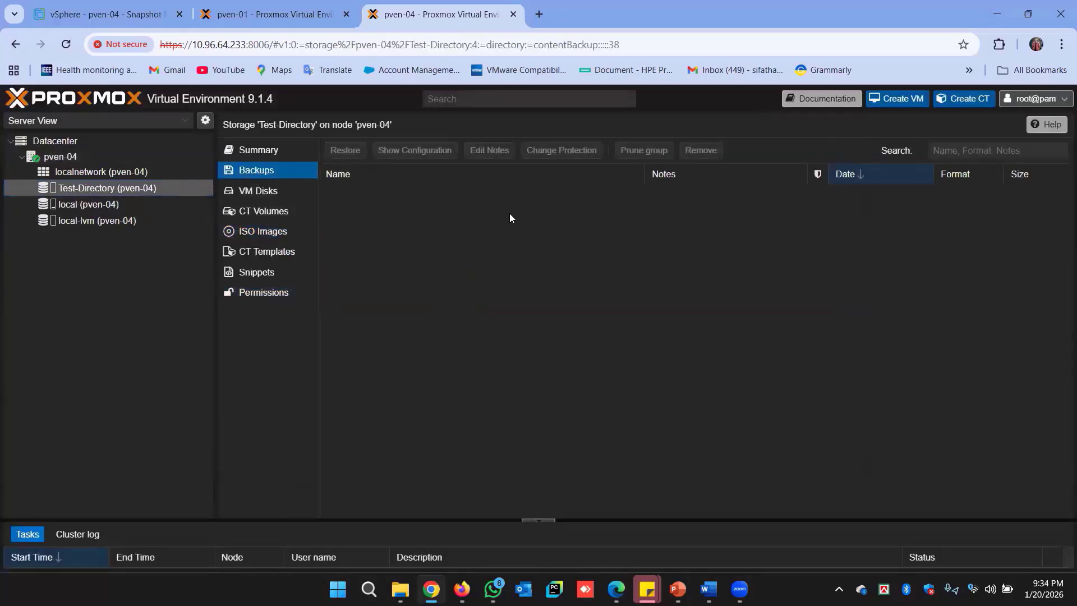
click(258, 191)
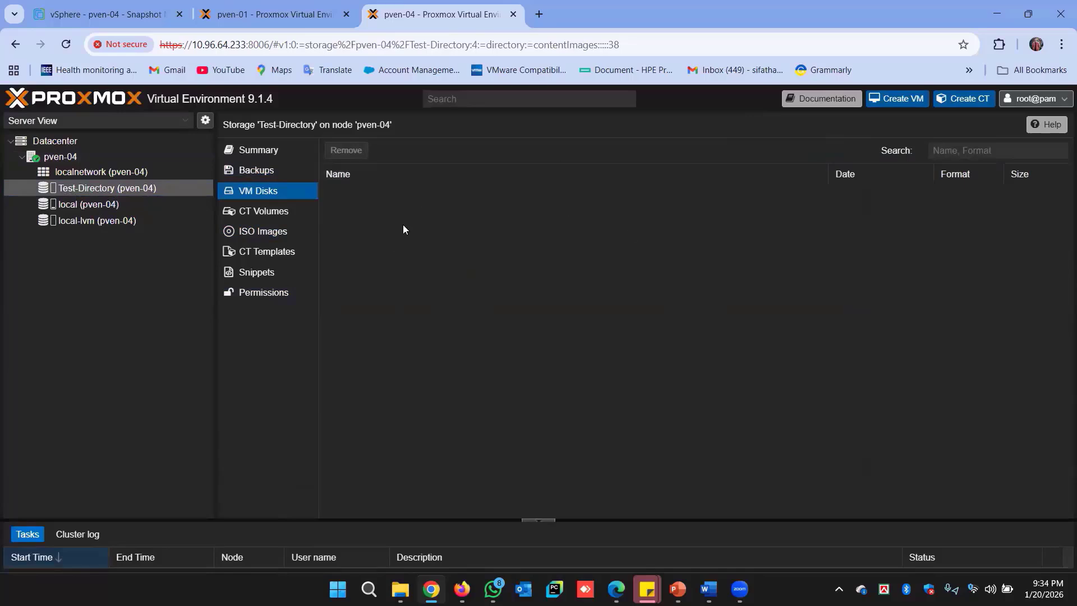
click(264, 211)
click(262, 231)
Open the ISO upload form for Test-Directory, look at the file selection, and close both without uploading
click(346, 155)
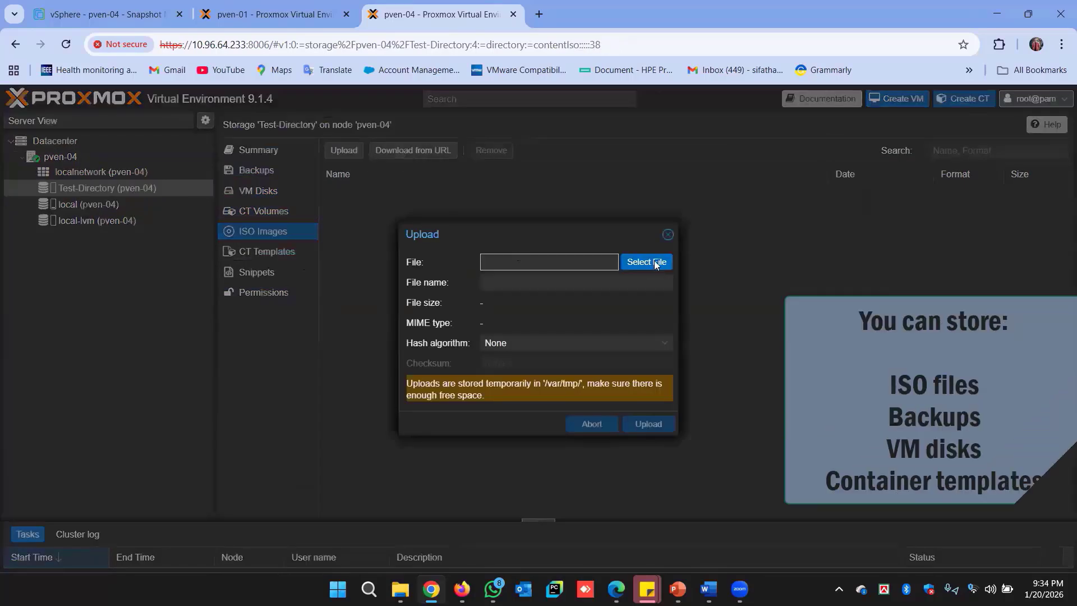
click(656, 262)
click(168, 113)
click(526, 10)
click(668, 234)
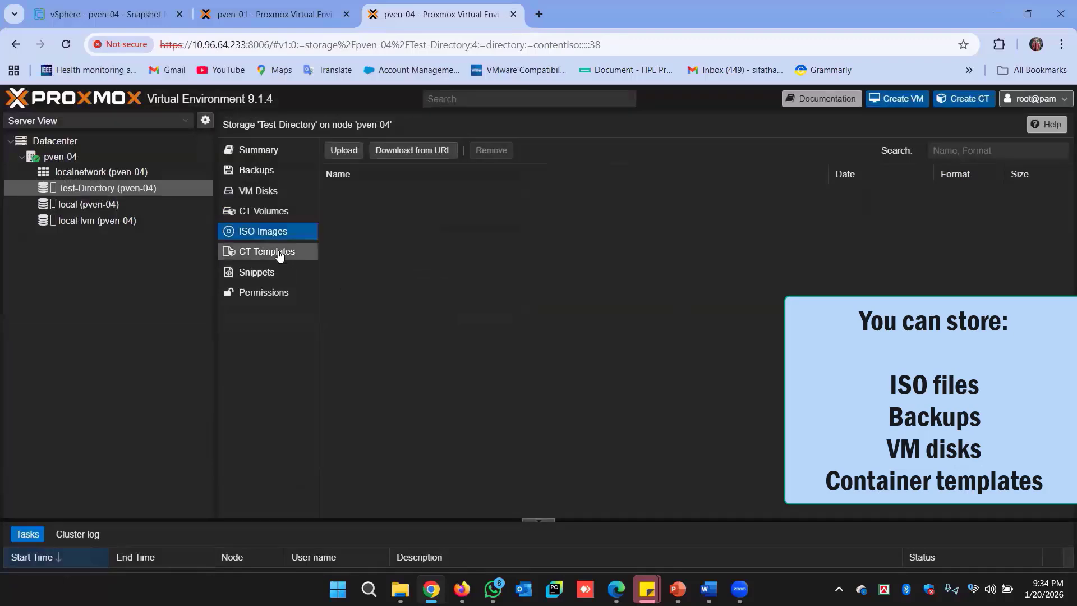
Examine the container template upload form and template list of Test-Directory, and view its snippets
click(278, 253)
click(346, 151)
click(667, 236)
click(489, 152)
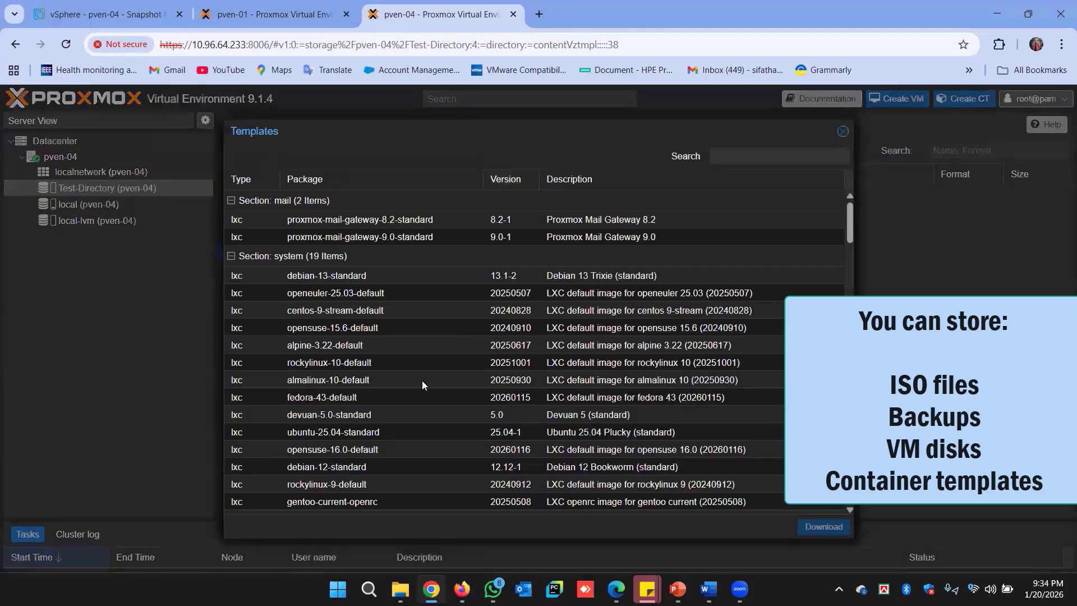
scroll(415, 383, down, 15)
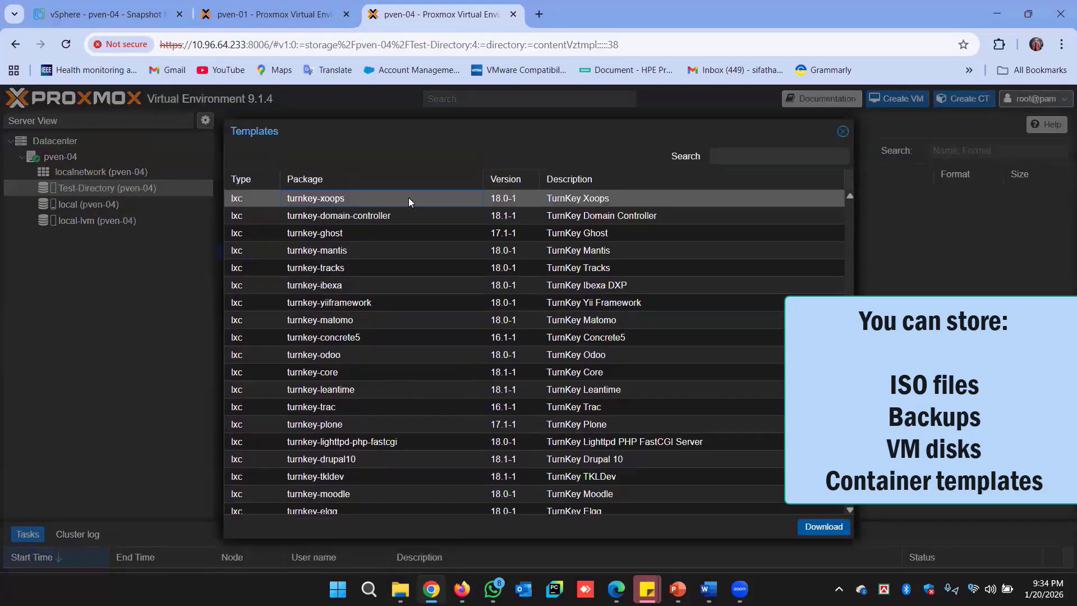
click(843, 131)
click(258, 275)
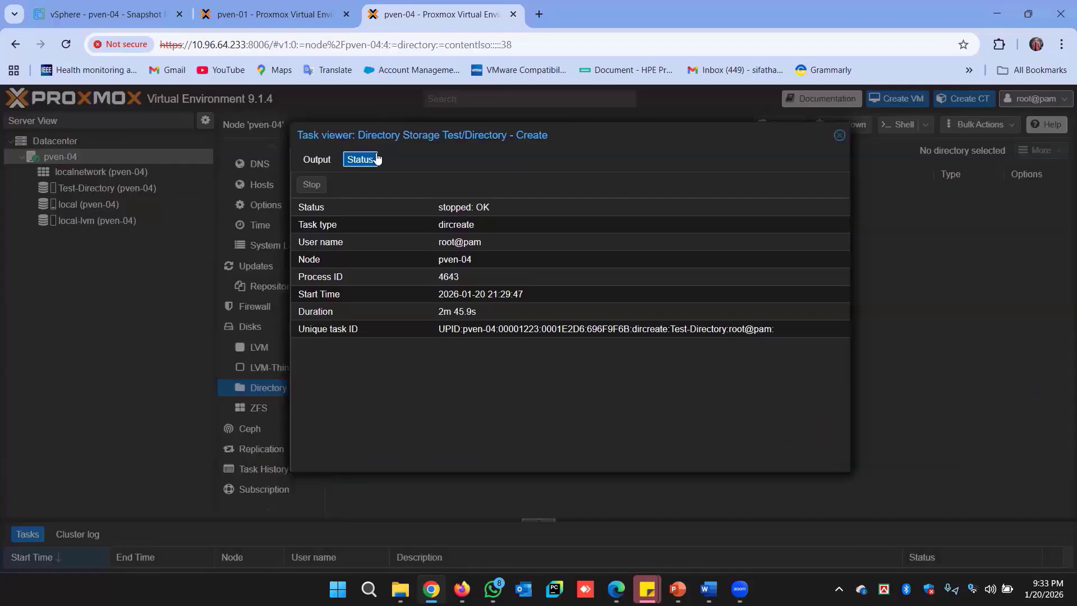
Close the task details and examine the permission types that can be added to Test-Directory, then view its summary
click(841, 136)
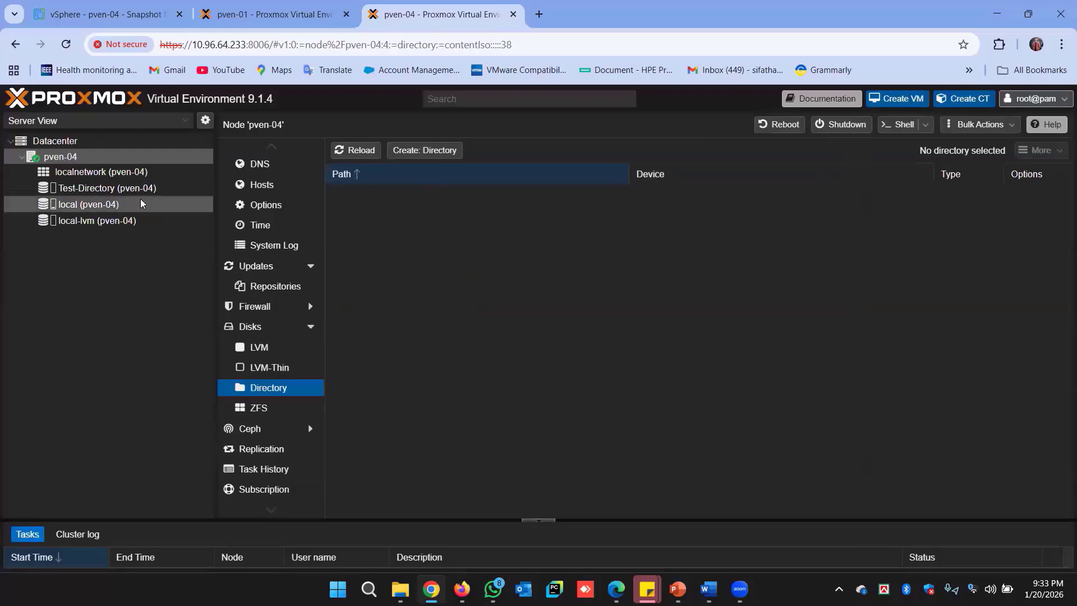
click(74, 190)
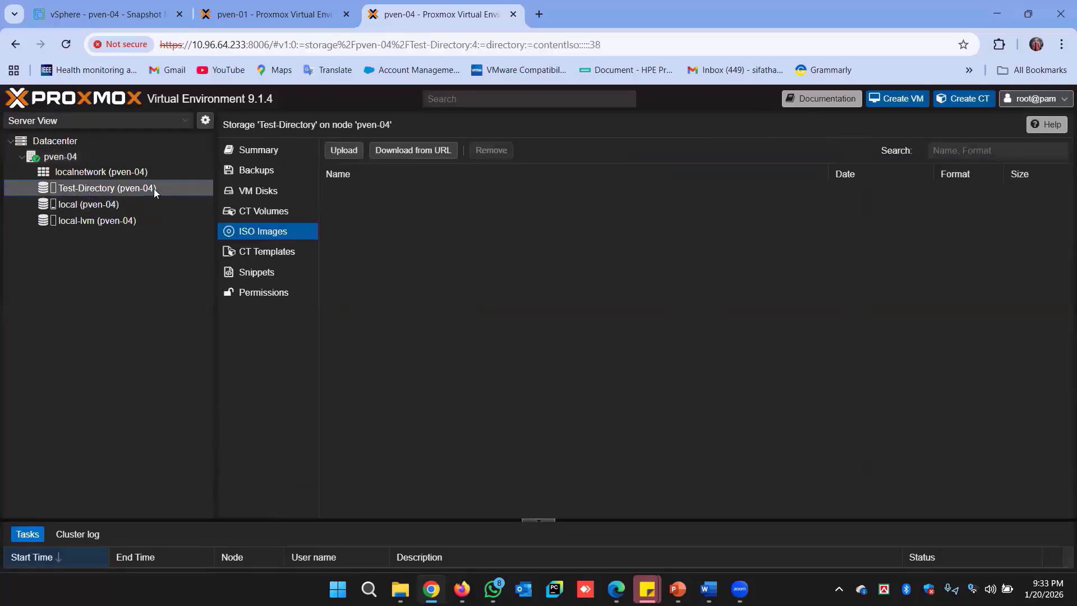
click(262, 291)
click(341, 150)
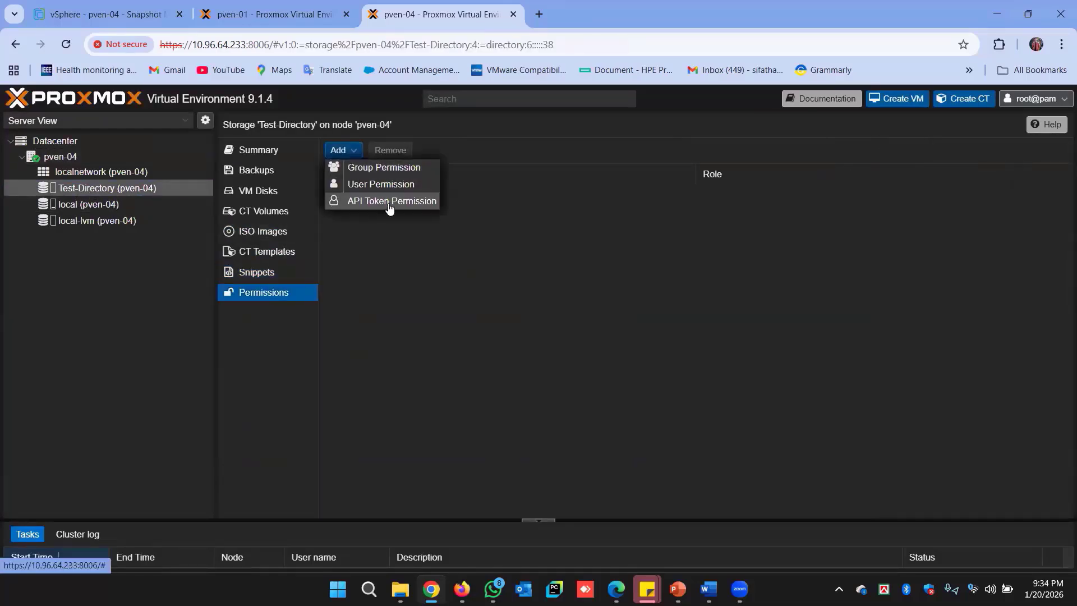
click(493, 224)
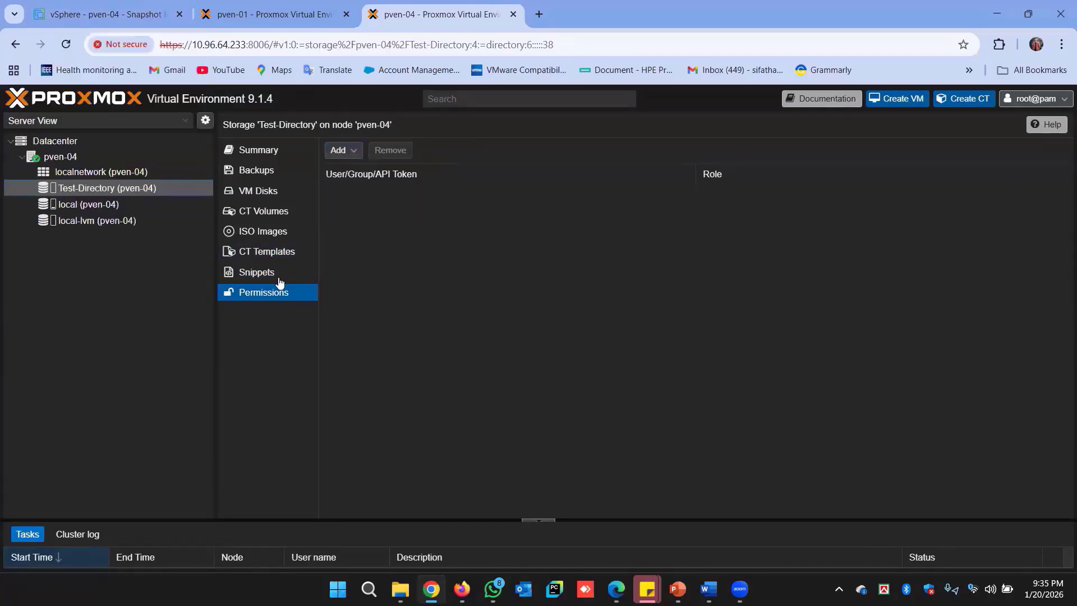
click(263, 152)
Create an LVM volume group named Test-LVM on disk /dev/sdc of node pven-04, with Add Storage enabled
click(84, 157)
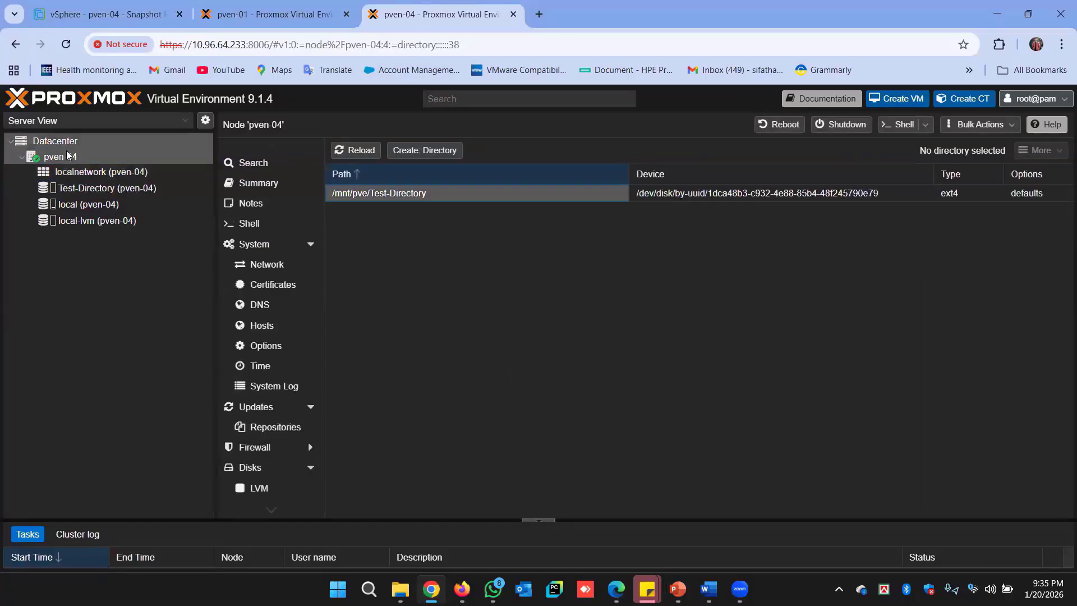
scroll(275, 465, down, 3)
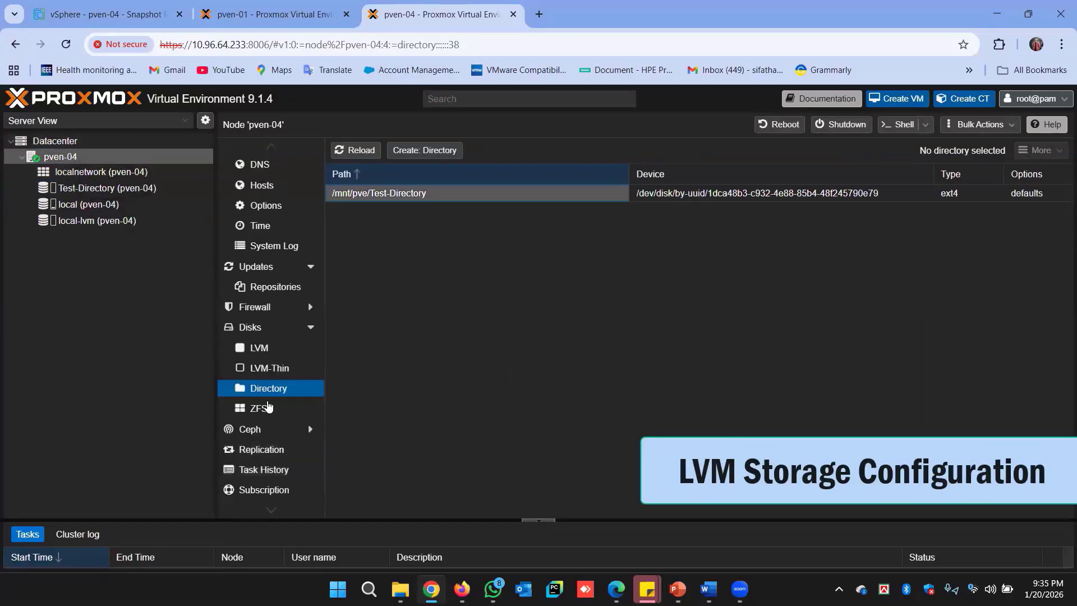
click(273, 357)
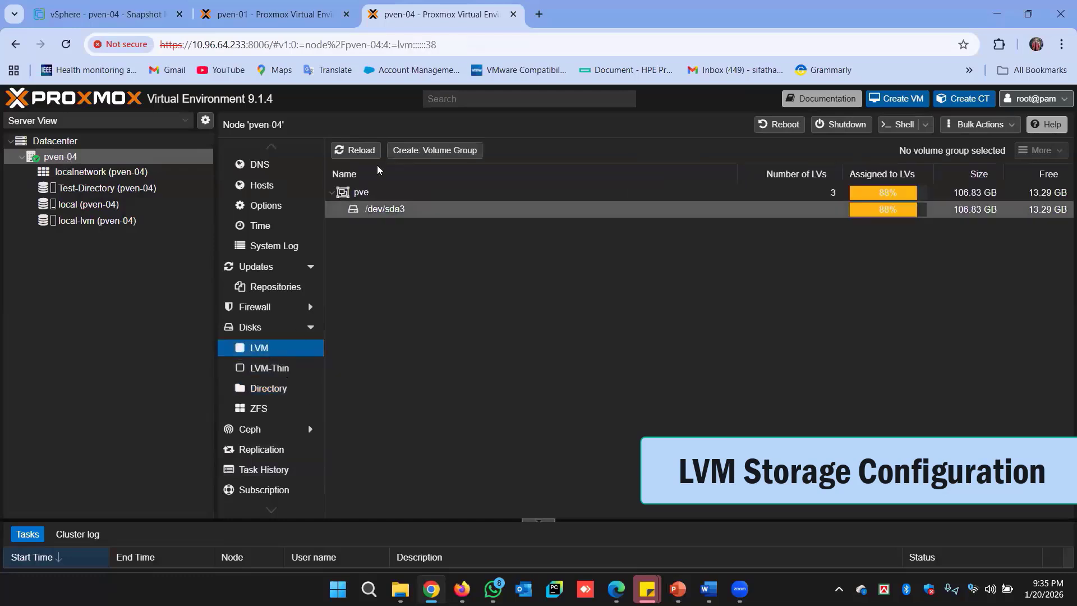
click(376, 211)
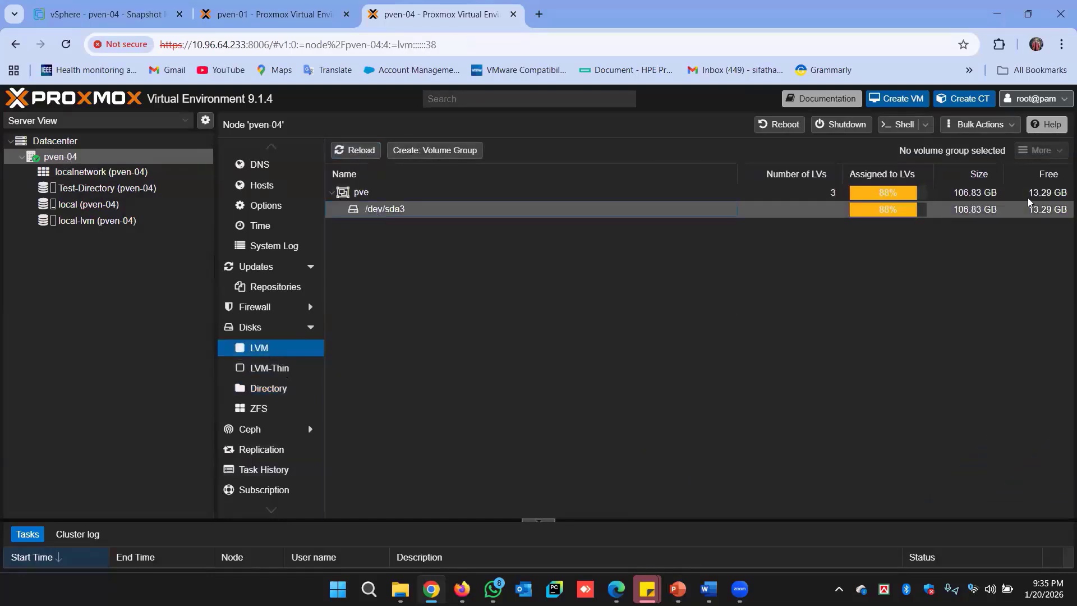
click(427, 150)
click(569, 307)
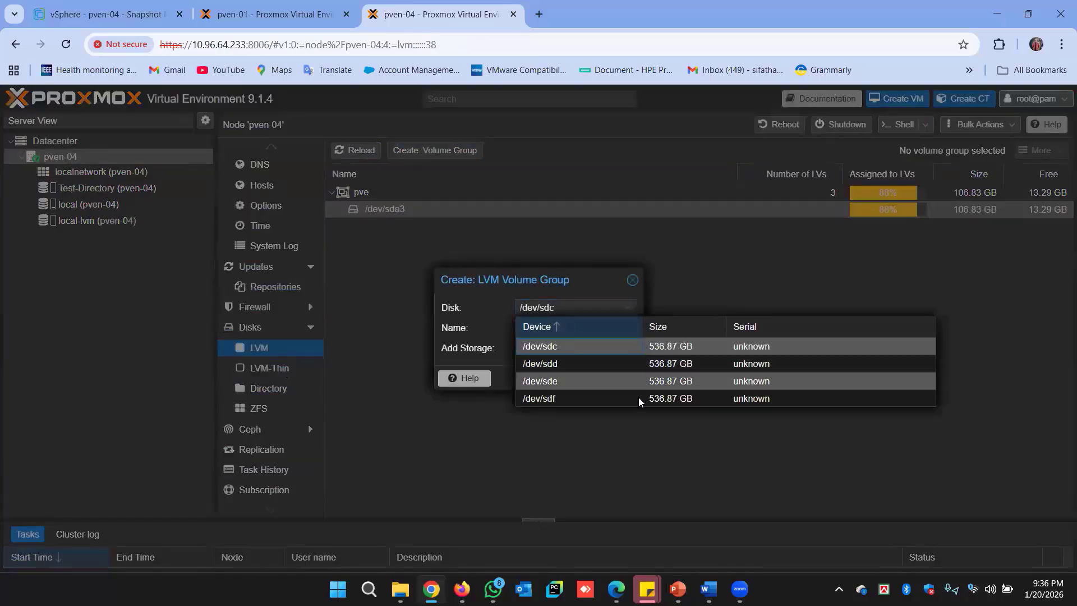
click(652, 348)
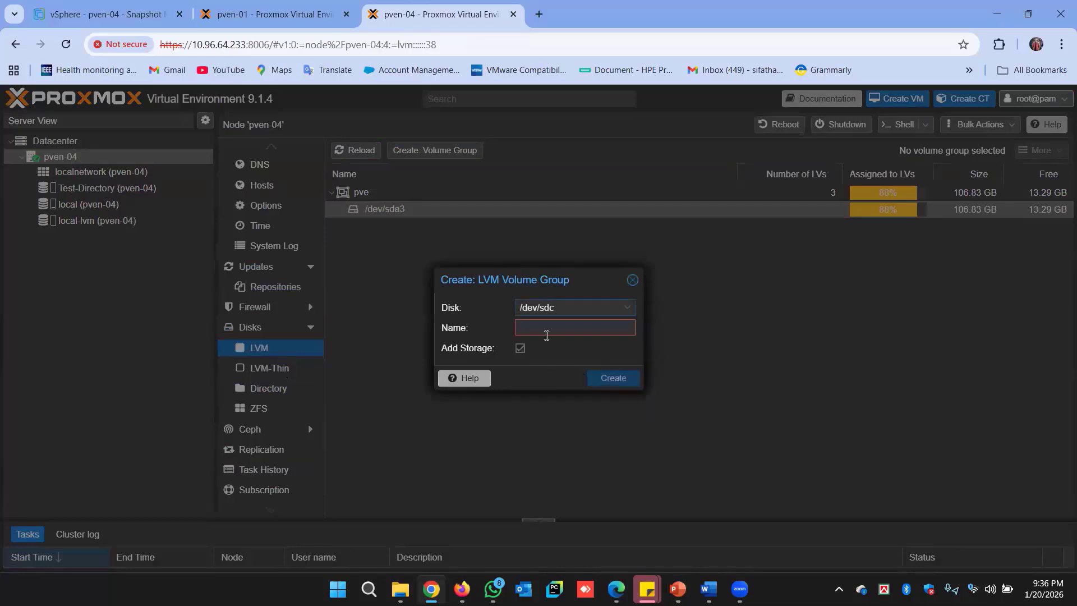
click(546, 332)
text(Test)
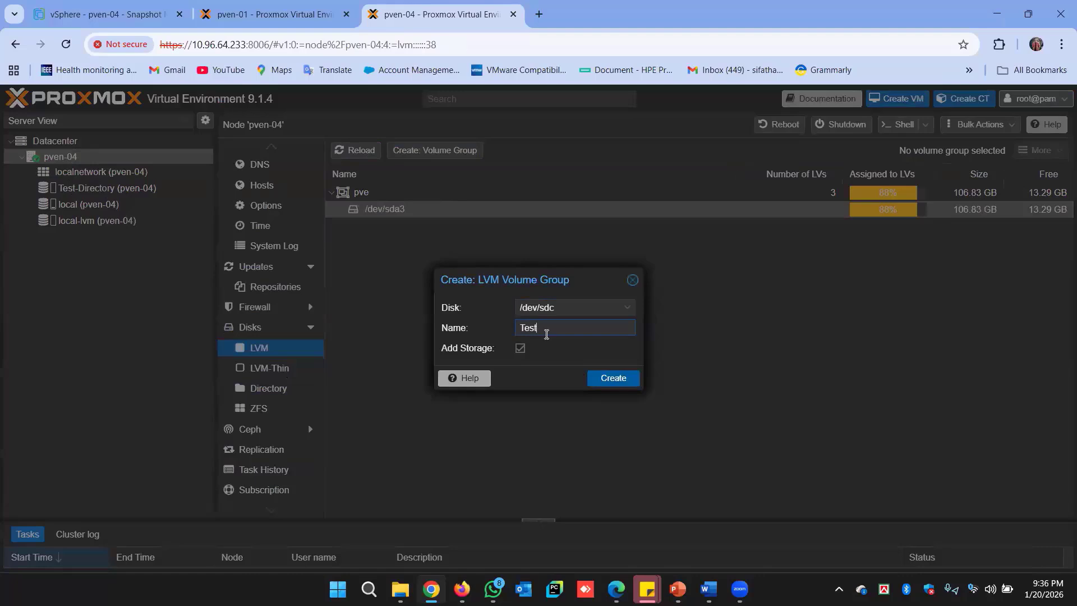
text(-LVM)
click(618, 379)
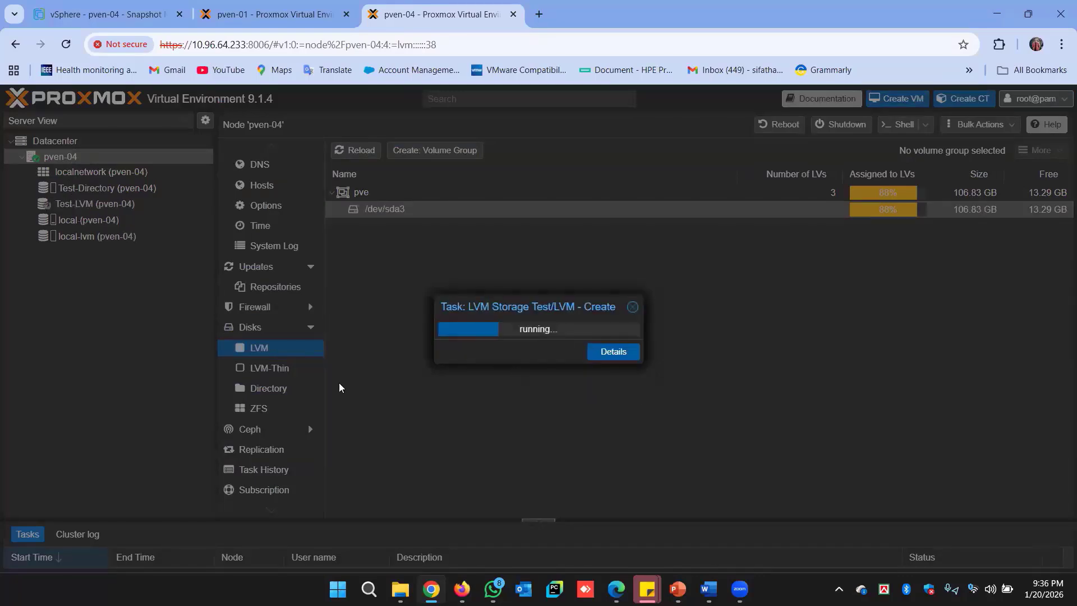
Compare the content types offered by Test-LVM with those of Test-Directory and local, including ISO images
click(49, 205)
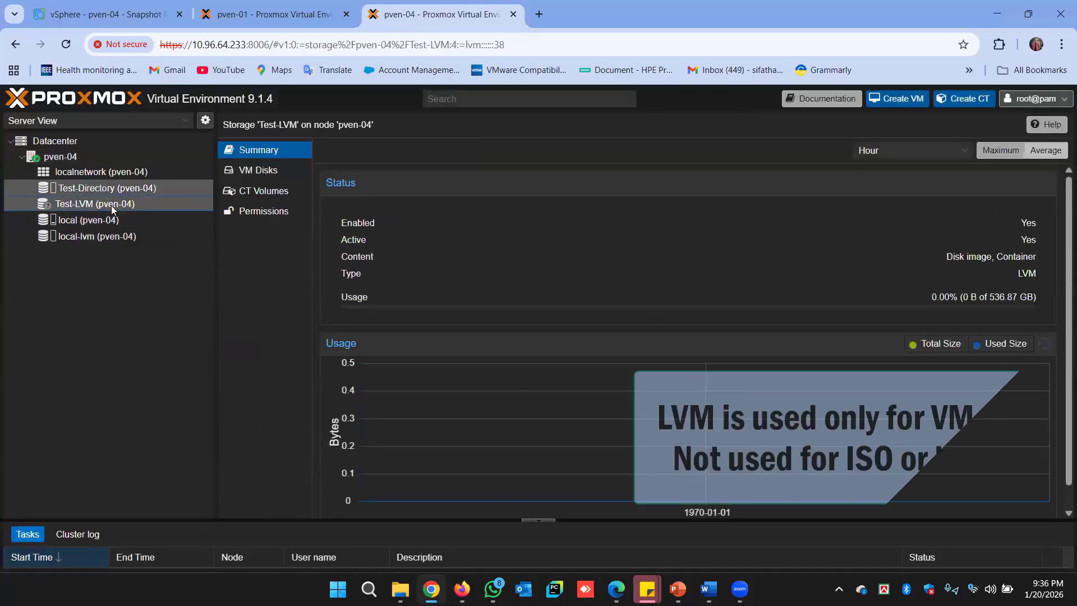
click(107, 188)
click(283, 234)
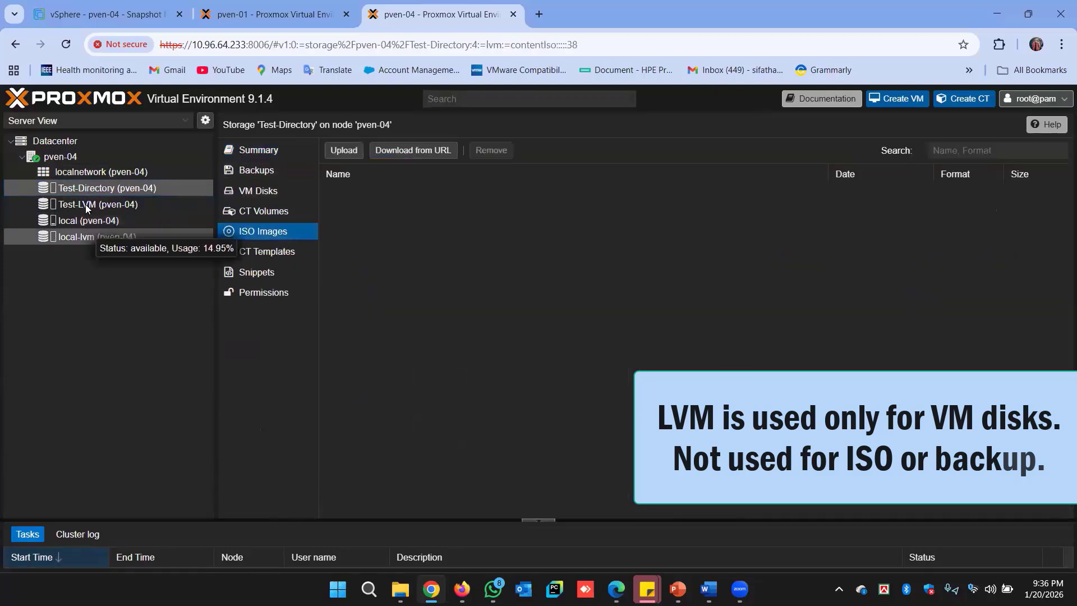
click(86, 204)
click(73, 224)
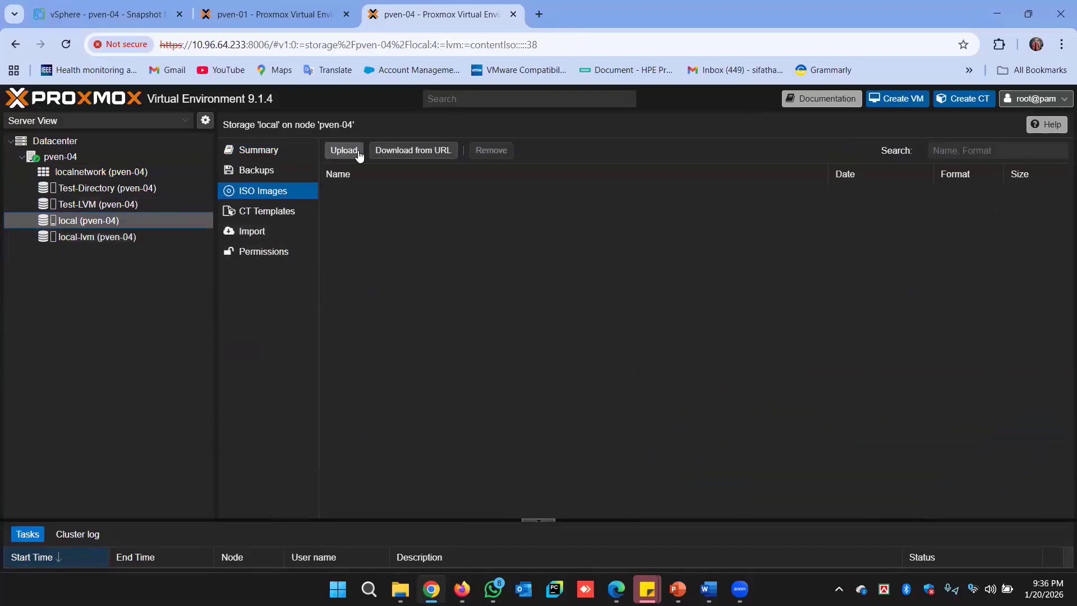
click(70, 188)
click(74, 223)
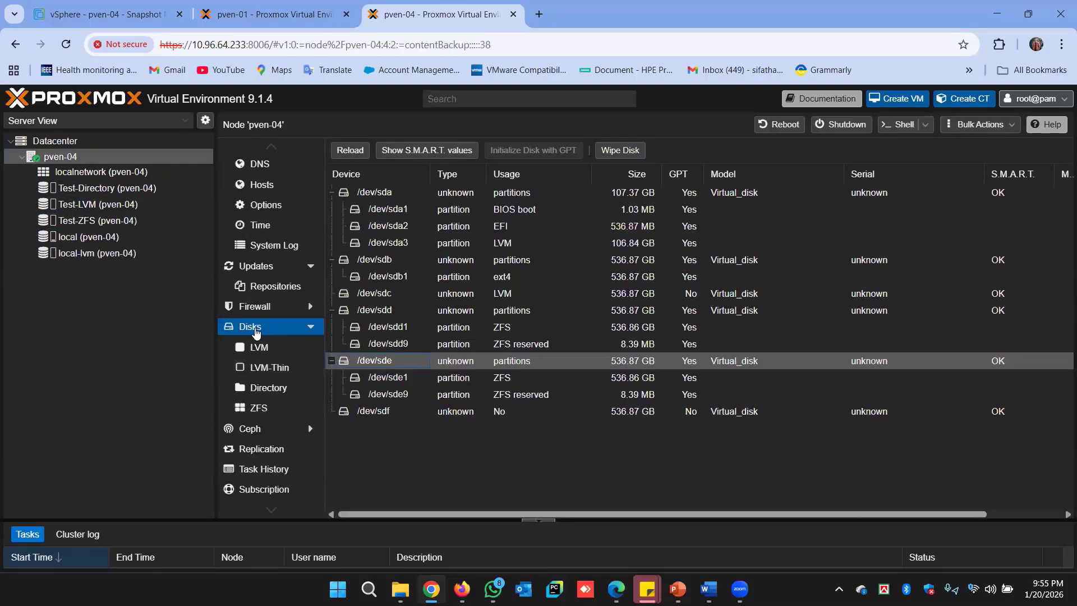
Create an LVM thinpool named Test-LVMThin on disk /dev/sdf of node pven-04, with Add Storage enabled
click(267, 369)
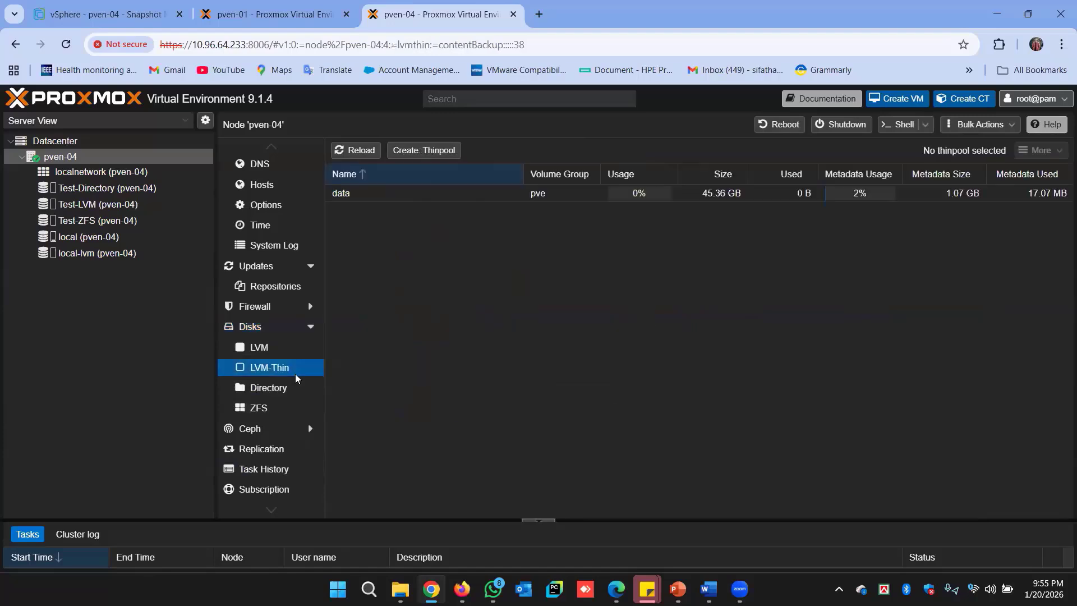
click(418, 151)
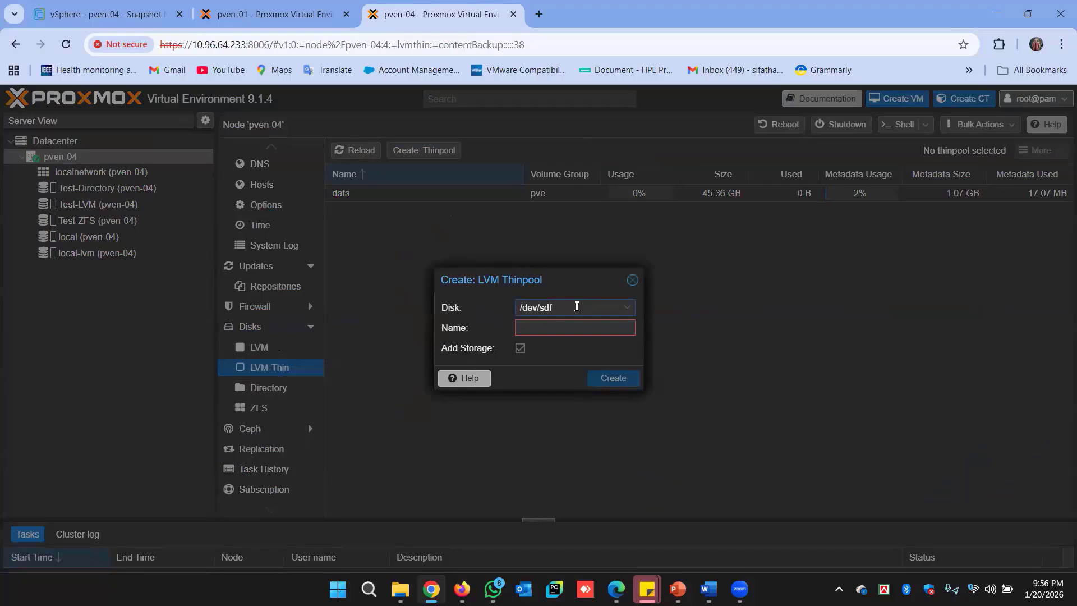
click(628, 309)
click(567, 350)
click(559, 334)
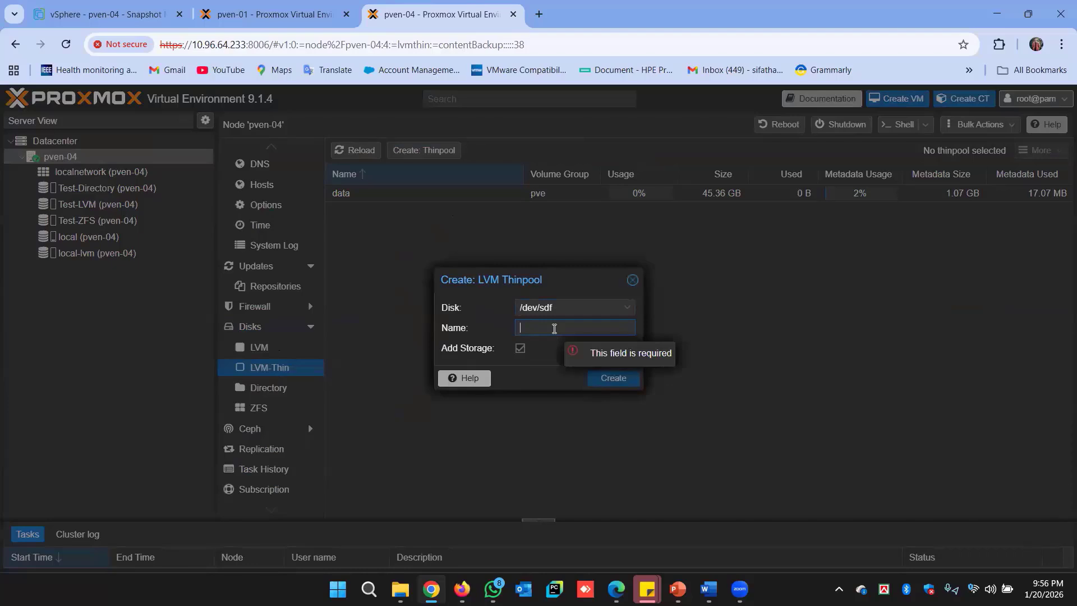
text(TE)
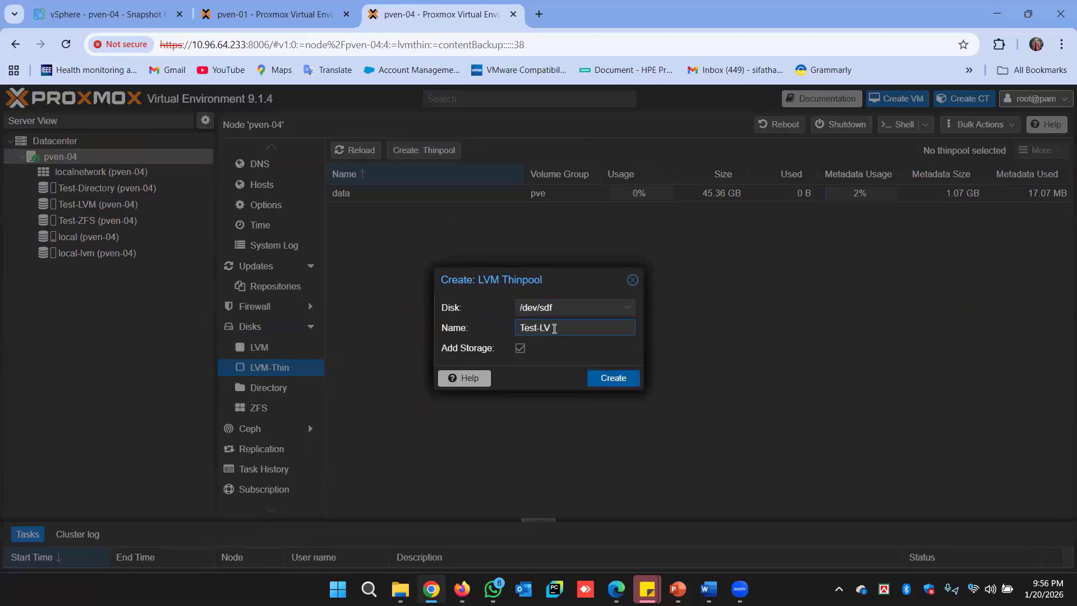
text(Thin)
click(603, 378)
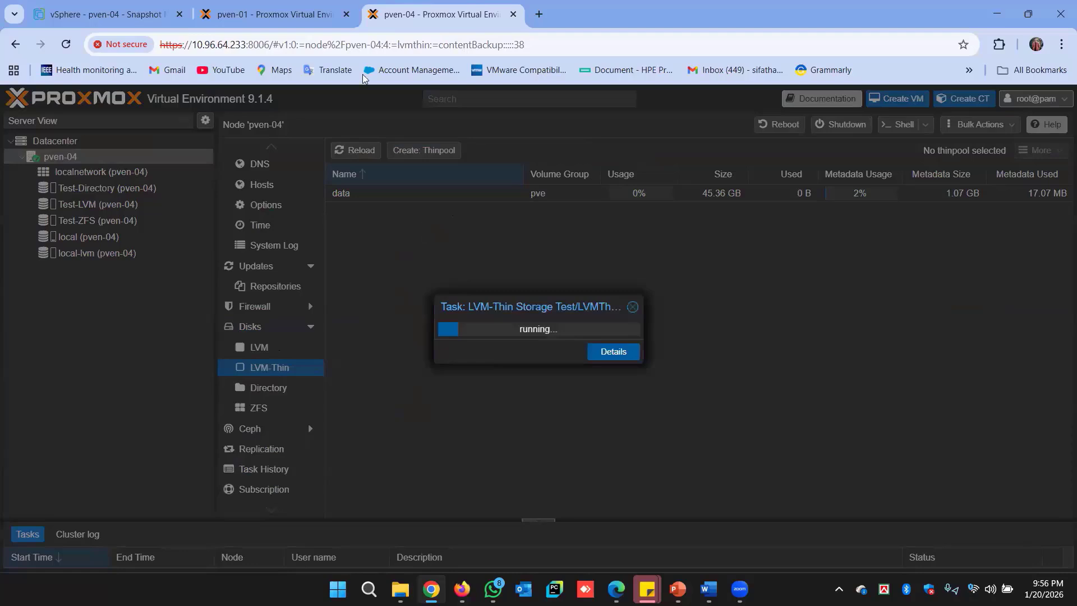